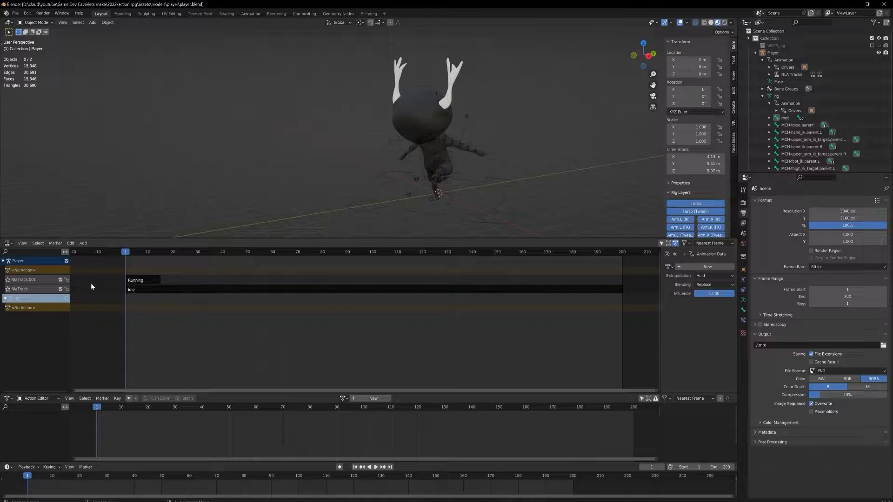
# Isolate the Running and idle NLA tracks in turn and preview the character's existing animations.
pyautogui.click(7, 279)
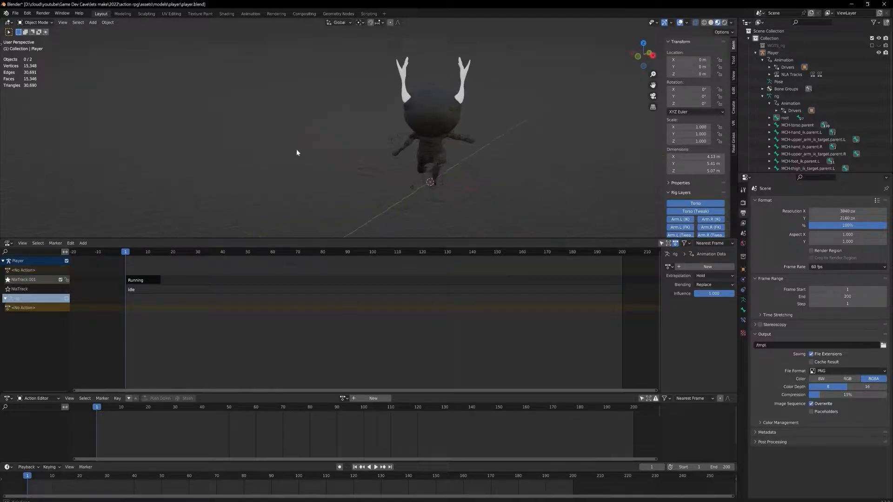
pyautogui.moveTo(296, 153); pyautogui.dragTo(278, 184, button='middle')
pyautogui.moveTo(126, 255); pyautogui.dragTo(158, 255)
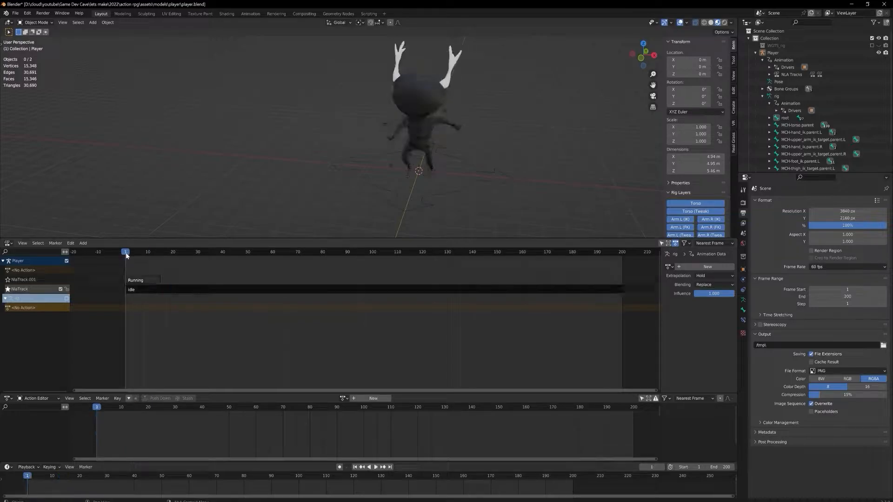
pyautogui.press('space')
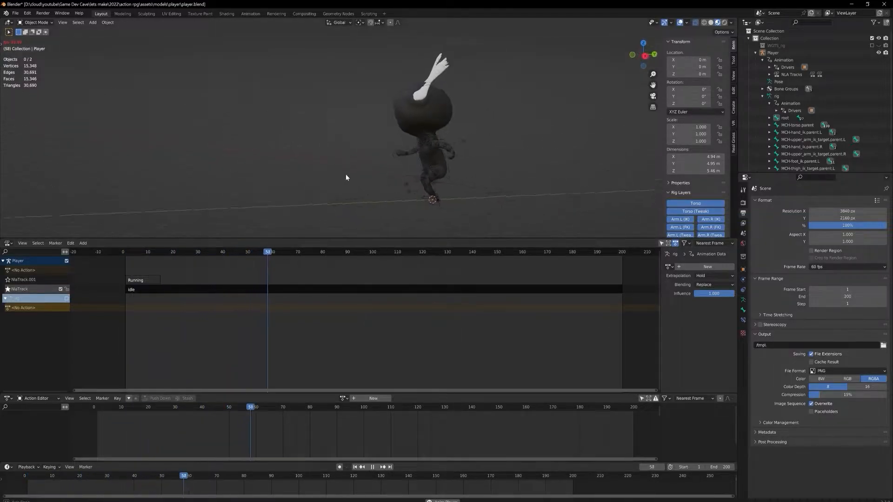
pyautogui.moveTo(339, 177); pyautogui.dragTo(397, 182, button='middle')
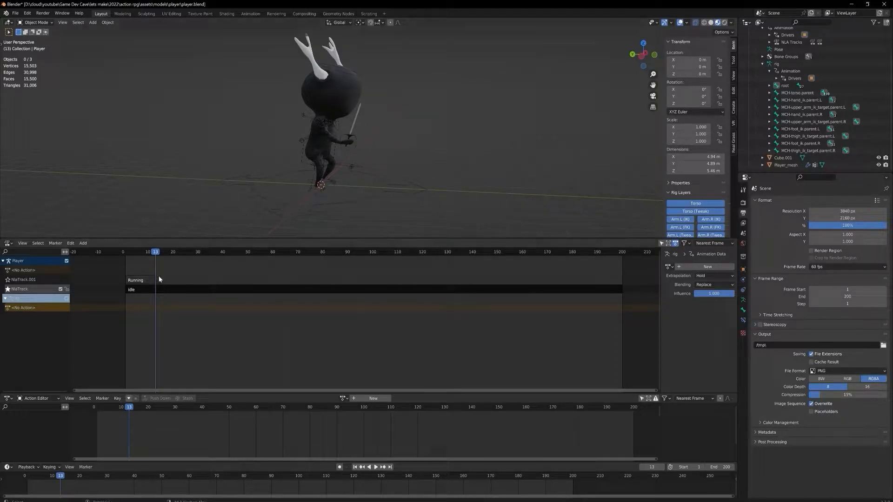
# Solo the Running track and scrub back to frame 1 to inspect its pose.
pyautogui.click(8, 280)
pyautogui.moveTo(357, 175); pyautogui.dragTo(449, 197, button='middle')
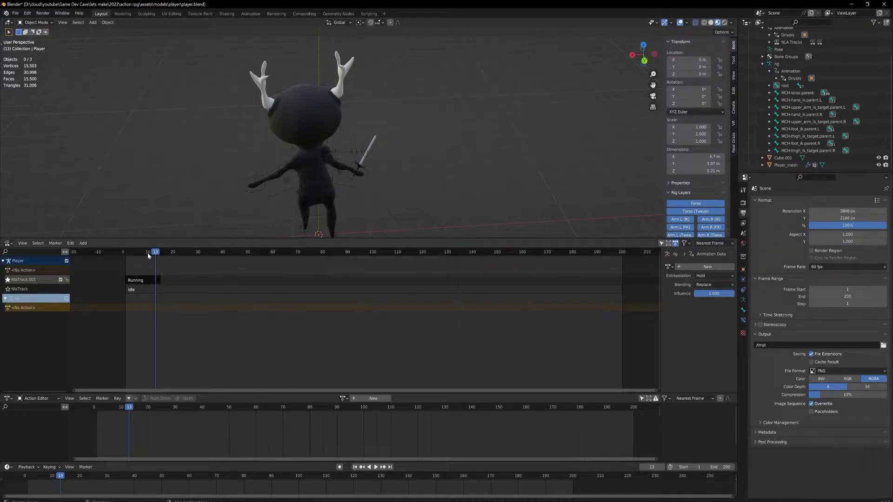
pyautogui.moveTo(147, 252); pyautogui.dragTo(125, 255)
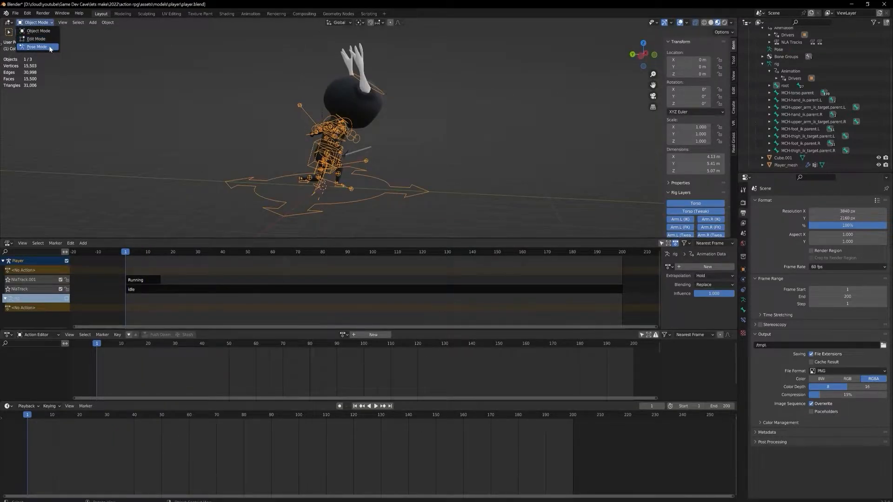
# Put the player rig in Pose Mode and clear all transforms on its bones.
pyautogui.click(35, 49)
pyautogui.press('F3')
pyautogui.write('clear')
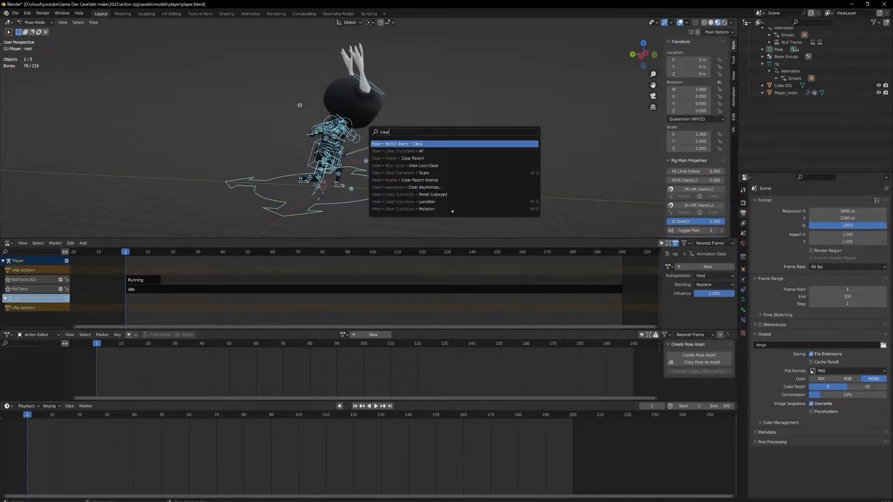
pyautogui.press('Down')
pyautogui.press('Return')
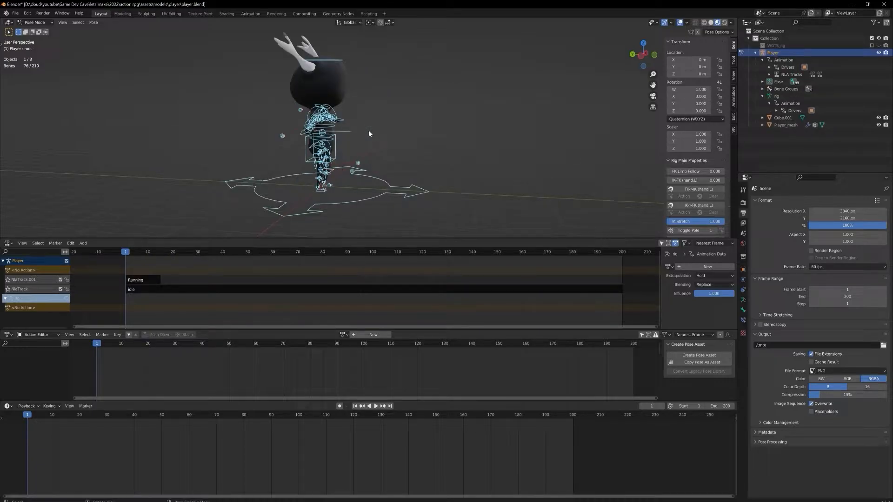
# Start editing the stashed action of the Running strip.
pyautogui.rightClick(151, 280)
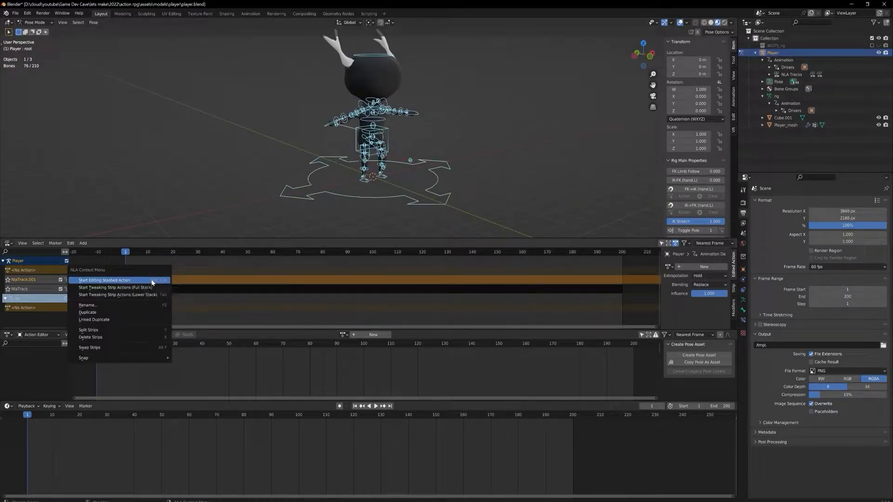
pyautogui.click(153, 280)
pyautogui.moveTo(355, 151); pyautogui.dragTo(470, 149, button='middle')
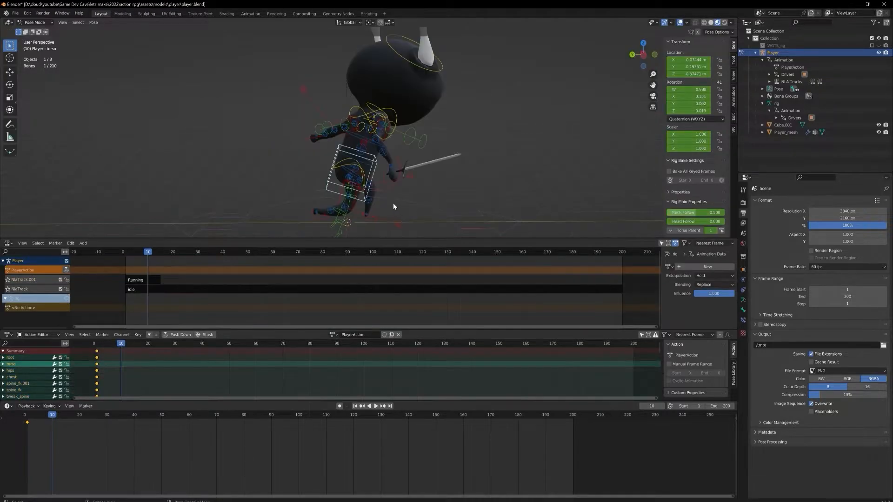
# Raise the torso control about 0.28 m along global Z and tilt it around the X axis.
pyautogui.press('g')
pyautogui.press('z')
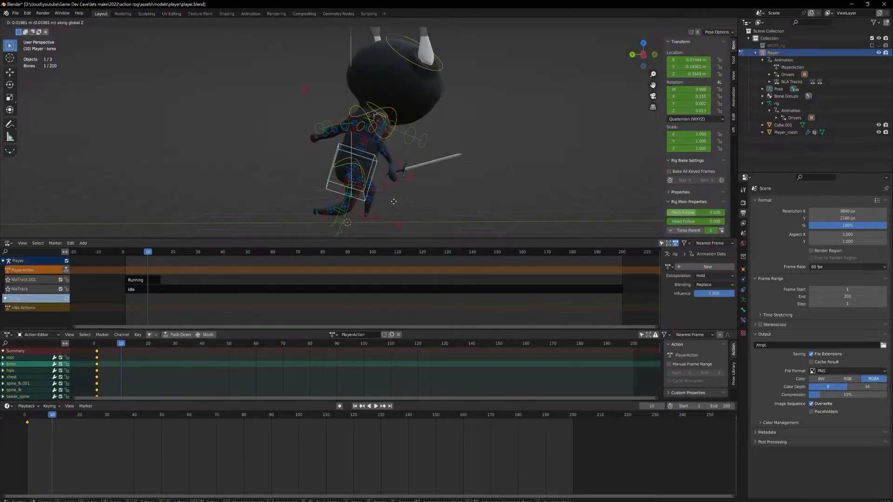
pyautogui.click(412, 180)
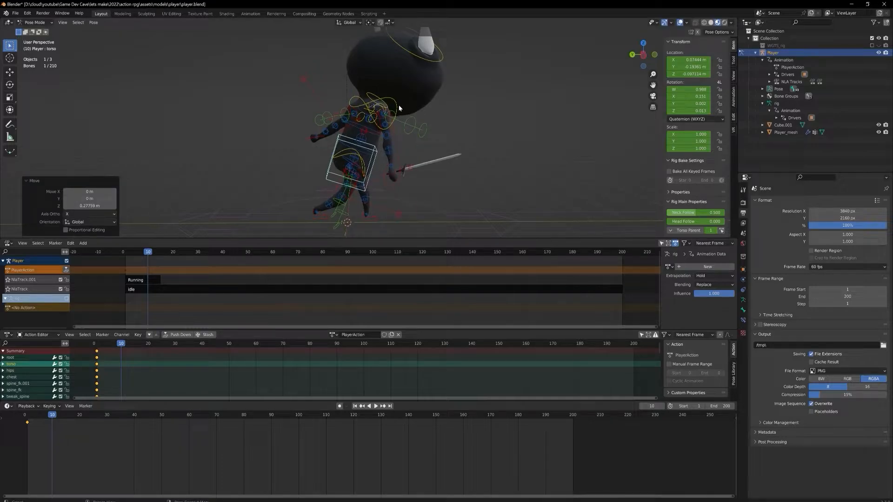
pyautogui.press('r')
pyautogui.press('x')
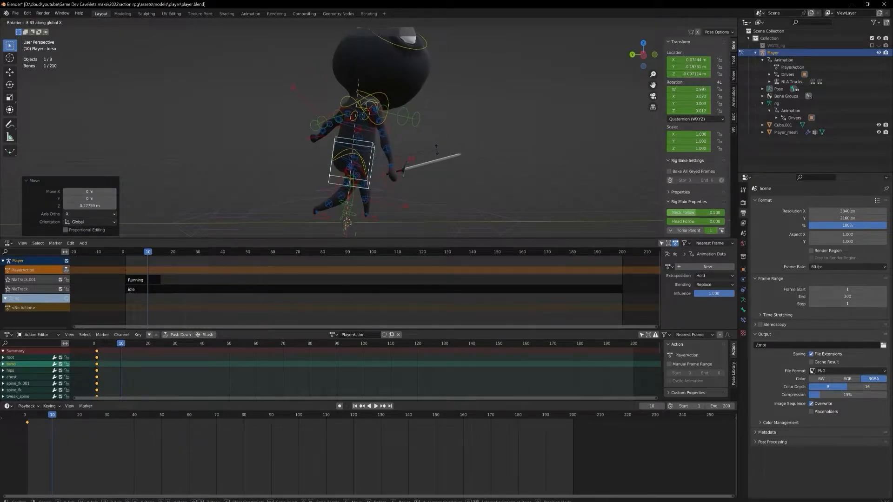
pyautogui.click(432, 150)
# Rotate the chest control about 31° around the global Z axis.
pyautogui.moveTo(325, 135); pyautogui.dragTo(423, 133, button='middle')
pyautogui.click(423, 133)
pyautogui.press('r')
pyautogui.press('z')
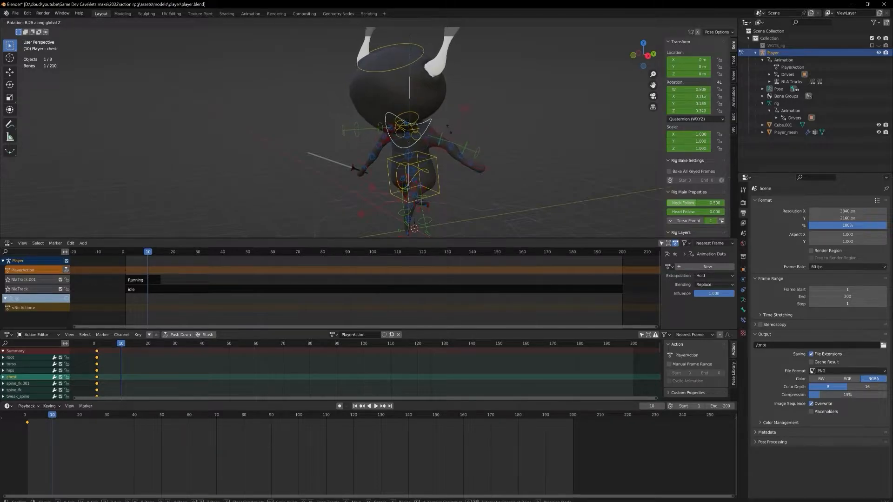
pyautogui.click(449, 132)
pyautogui.moveTo(449, 132); pyautogui.dragTo(395, 127, button='middle')
pyautogui.press('r')
pyautogui.press('x')
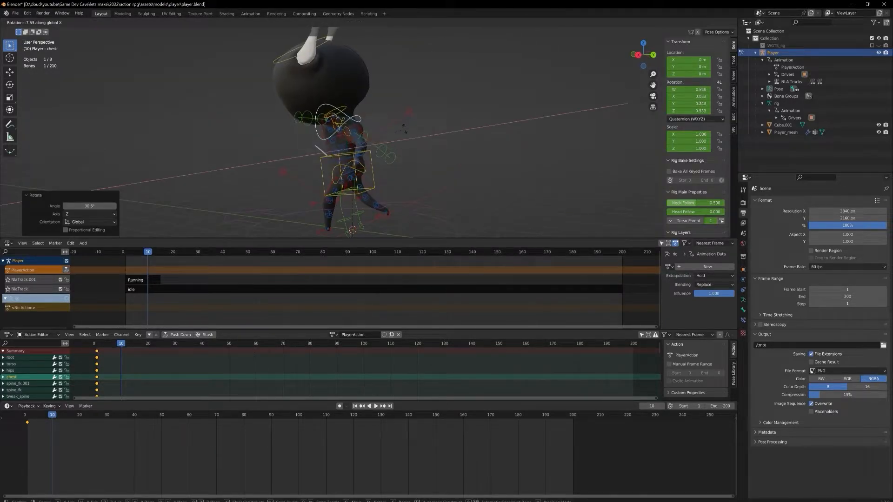
pyautogui.rightClick(402, 127)
# Move the right hand IK control up and outward with the sword, and rotate it around the global Z axis.
pyautogui.click(288, 55)
pyautogui.moveTo(288, 54); pyautogui.dragTo(308, 119, button='middle')
pyautogui.moveTo(437, 191); pyautogui.dragTo(458, 193, button='middle')
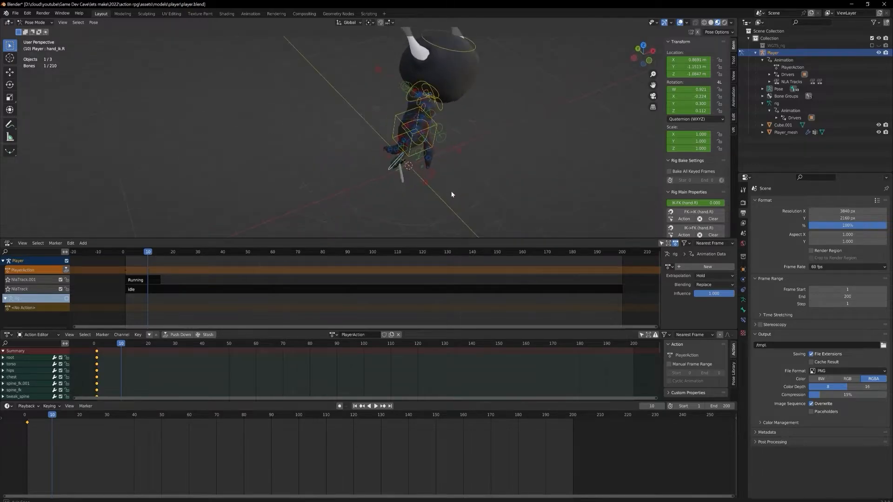
pyautogui.press('g')
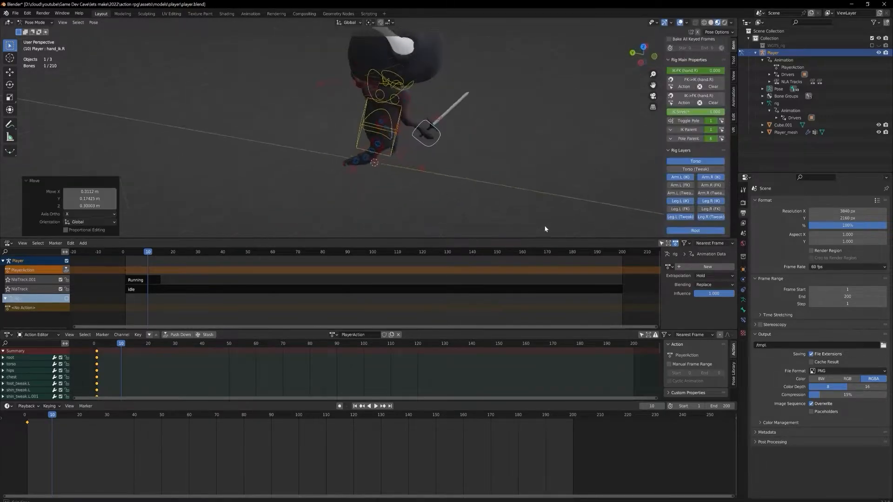
pyautogui.moveTo(544, 225); pyautogui.dragTo(546, 219, button='middle')
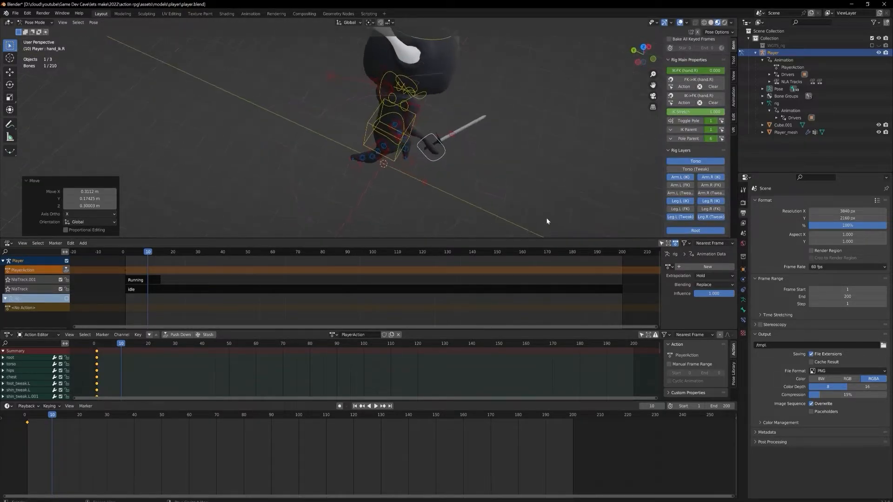
pyautogui.press('g')
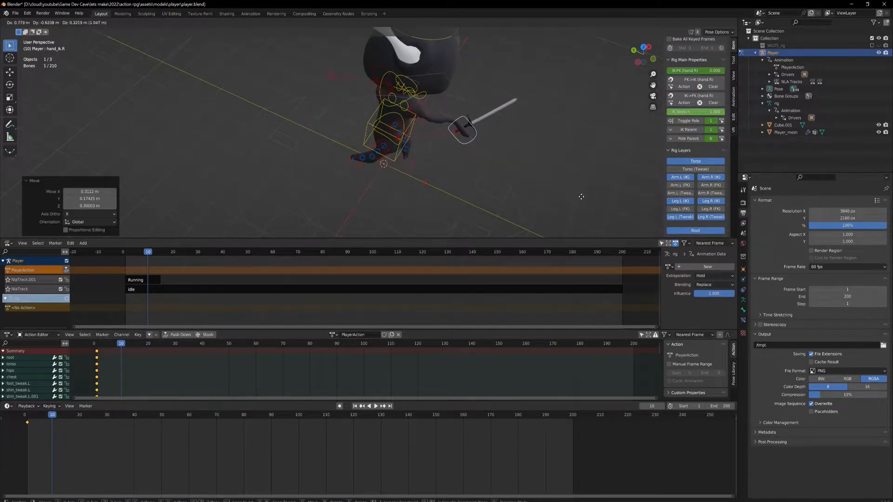
pyautogui.click(581, 196)
pyautogui.press('r')
pyautogui.press('z')
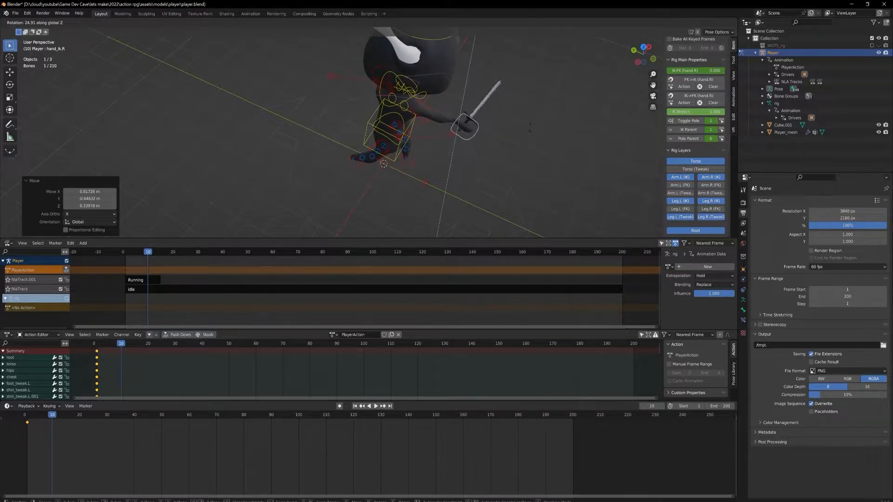
pyautogui.click(539, 158)
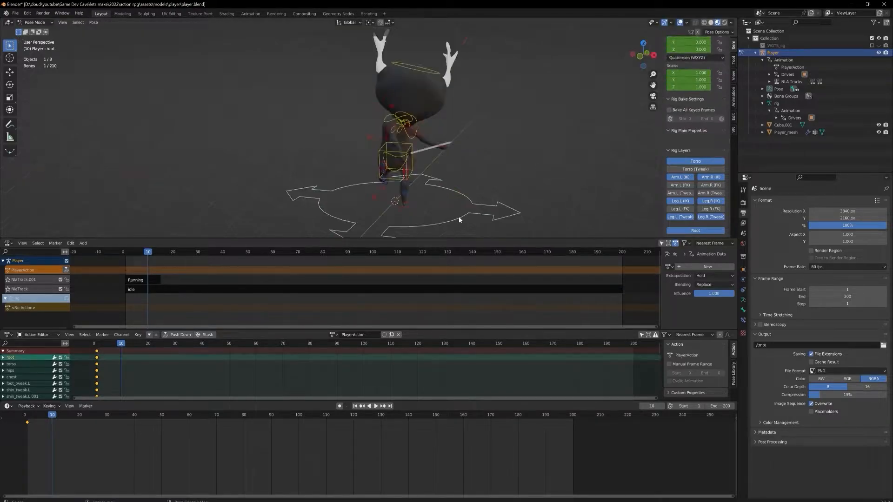
# Rotate the root control around the global Z axis and insert keyframes for the whole pose at frame 10.
pyautogui.press('r')
pyautogui.press('z')
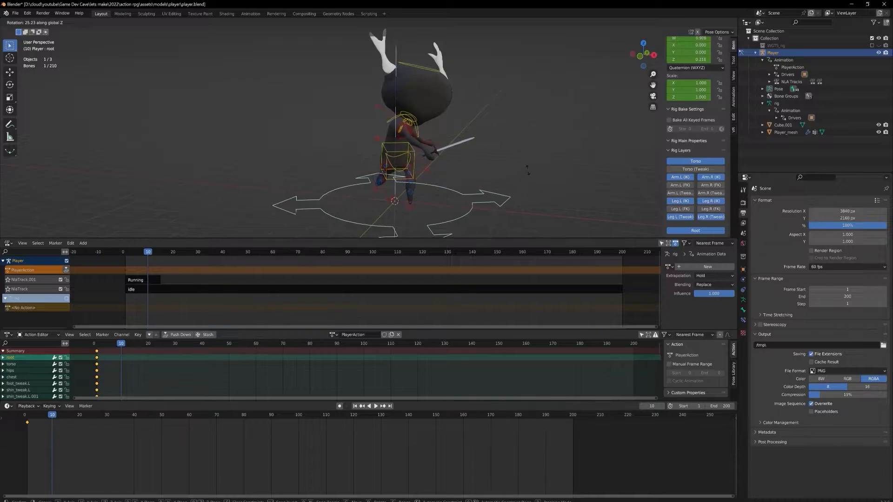
pyautogui.click(532, 166)
pyautogui.press('i')
pyautogui.click(513, 173)
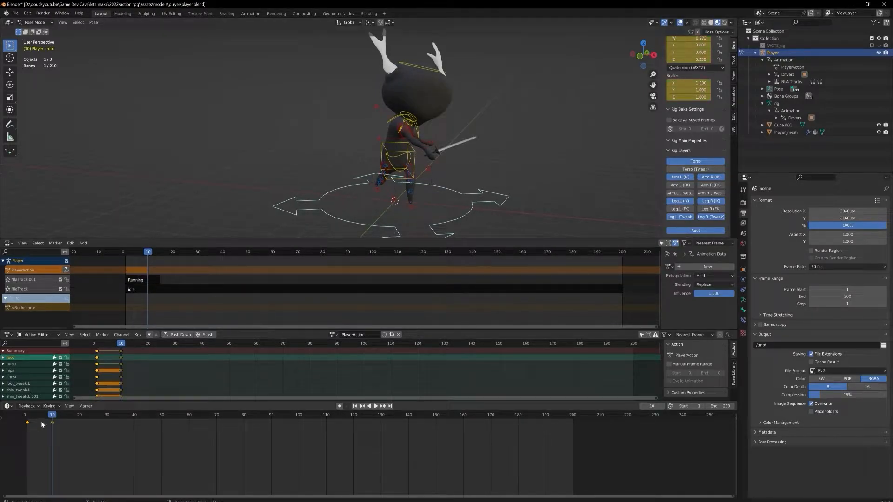
# Play and scrub between frames 1 and 10 to check the swing motion from several angles.
pyautogui.moveTo(52, 418)
pyautogui.mouseDown()
pyautogui.moveTo(37, 419)
pyautogui.moveTo(52, 417)
pyautogui.mouseUp()
pyautogui.moveTo(368, 205); pyautogui.dragTo(390, 166, button='middle')
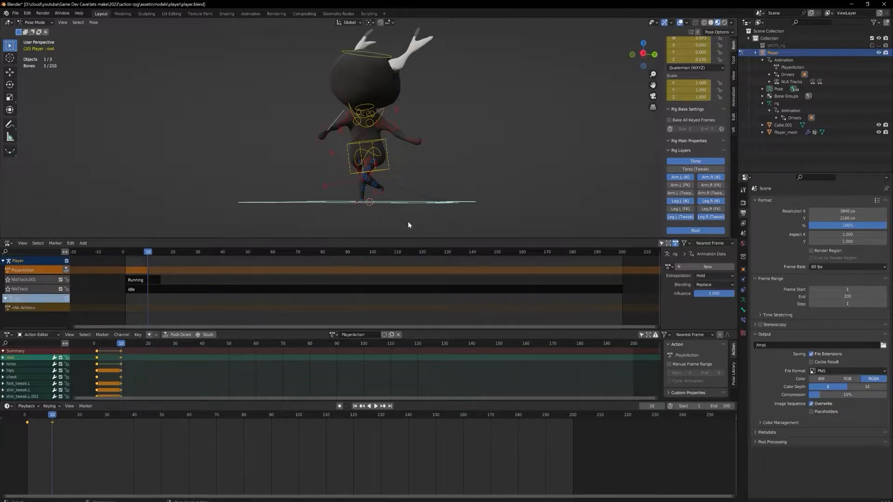
pyautogui.moveTo(408, 221); pyautogui.dragTo(421, 148, button='middle')
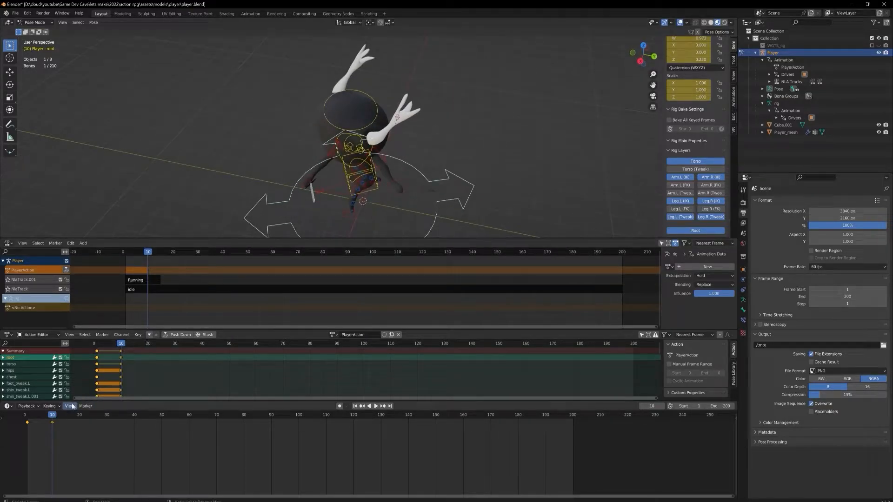
pyautogui.press('space')
pyautogui.click(25, 417)
pyautogui.moveTo(25, 418); pyautogui.dragTo(53, 419)
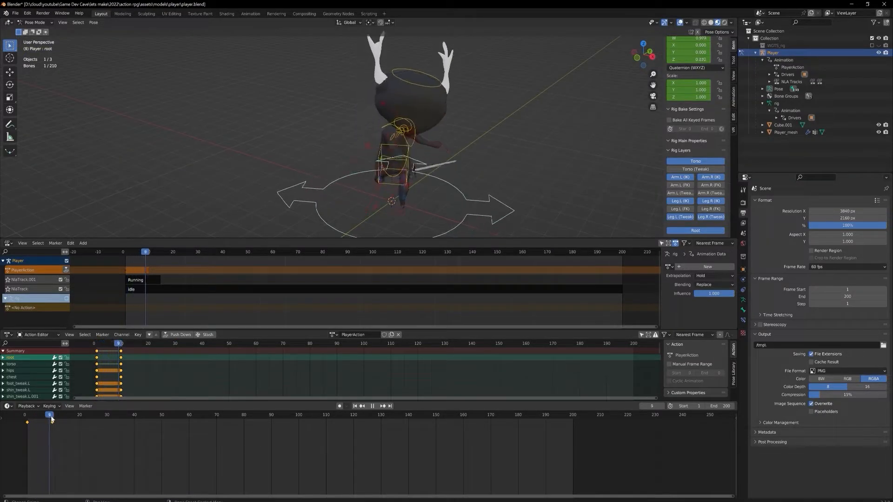
# Reposition the left hand IK control higher and farther from the body at frame 10.
pyautogui.moveTo(450, 180); pyautogui.dragTo(303, 175, button='middle')
pyautogui.moveTo(365, 185); pyautogui.dragTo(410, 182, button='middle')
pyautogui.click(393, 155)
pyautogui.press('g')
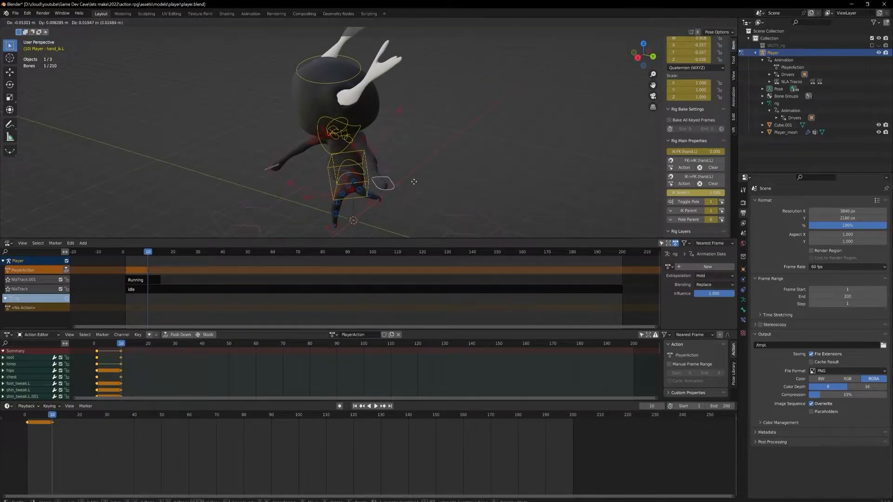
pyautogui.click(425, 161)
pyautogui.moveTo(425, 161)
pyautogui.mouseDown(button='middle')
pyautogui.moveTo(409, 177)
pyautogui.moveTo(443, 166)
pyautogui.mouseUp(button='middle')
# Rotate the left hand IK control around the global Z axis and around the X axis.
pyautogui.press('r')
pyautogui.press('z')
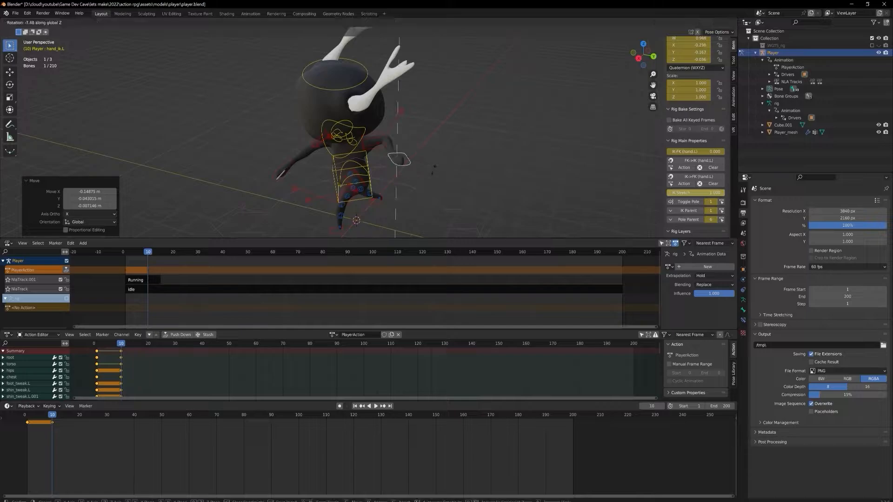
pyautogui.click(433, 161)
pyautogui.press('r')
pyautogui.press('x')
pyautogui.click(407, 175)
# Rotate the torso control 17° around the global Z axis.
pyautogui.moveTo(407, 175); pyautogui.dragTo(477, 162, button='middle')
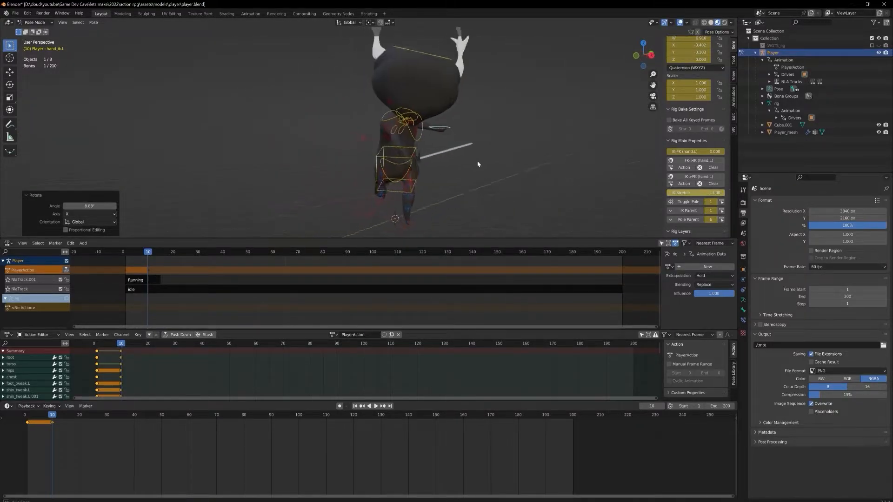
pyautogui.click(445, 160)
pyautogui.press('r')
pyautogui.press('z')
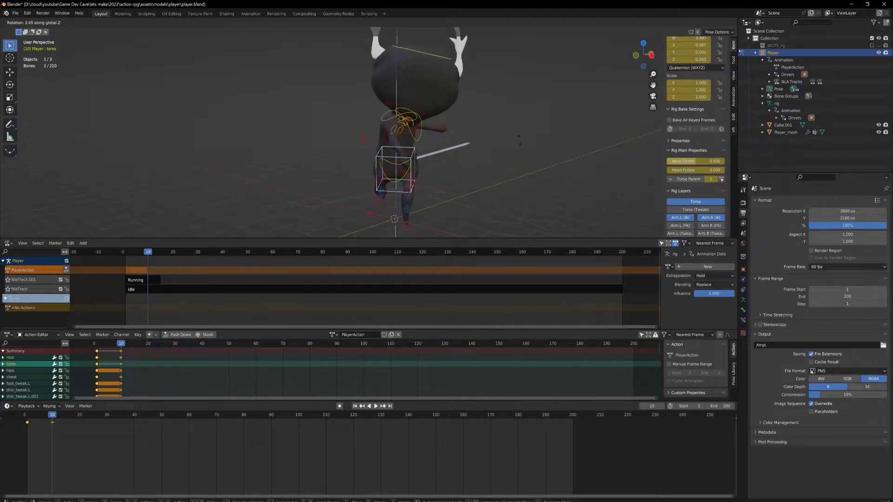
pyautogui.click(520, 103)
# Lift the right foot IK control about 0.56 m behind the body and rotate it about 64° around the X axis.
pyautogui.moveTo(524, 140); pyautogui.dragTo(394, 215, button='middle')
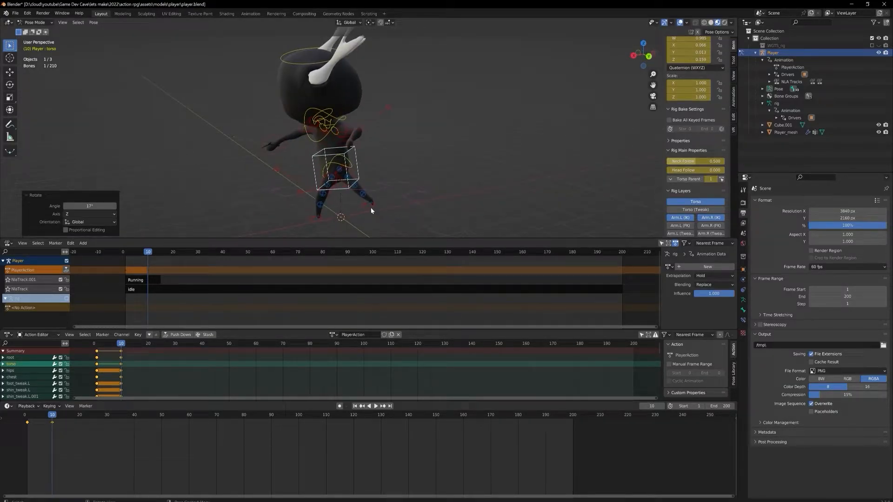
pyautogui.click(376, 207)
pyautogui.press('g')
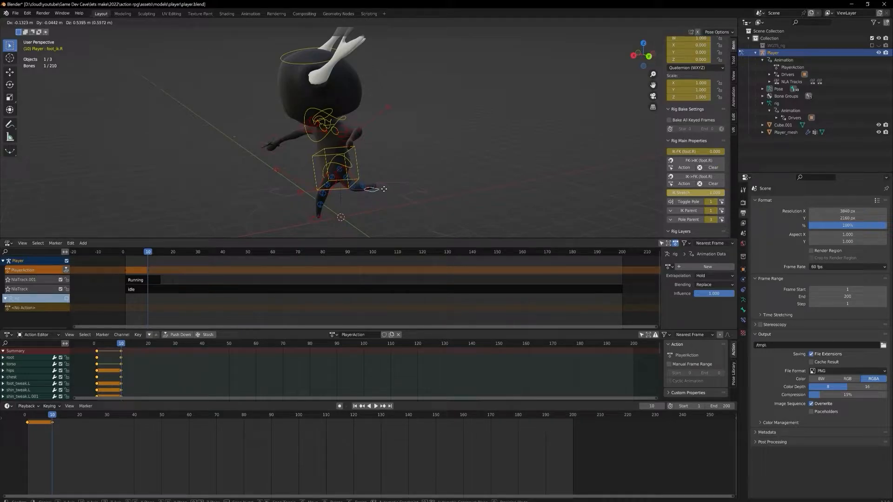
pyautogui.click(384, 189)
pyautogui.press('r')
pyautogui.press('x')
pyautogui.click(389, 192)
# Refine the right foot control's orientation with a trackball rotation and a view-aligned rotation.
pyautogui.moveTo(404, 188); pyautogui.dragTo(364, 207, button='middle')
pyautogui.press('r')
pyautogui.press('r')
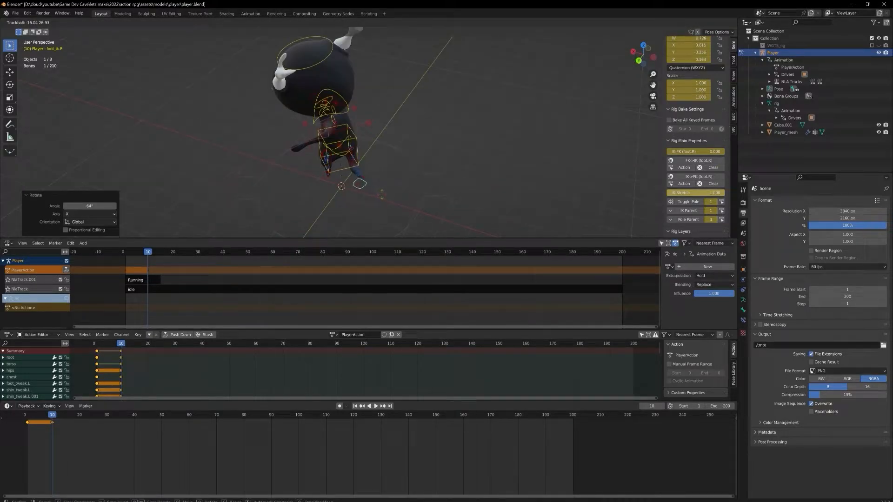
pyautogui.click(384, 195)
pyautogui.press('r')
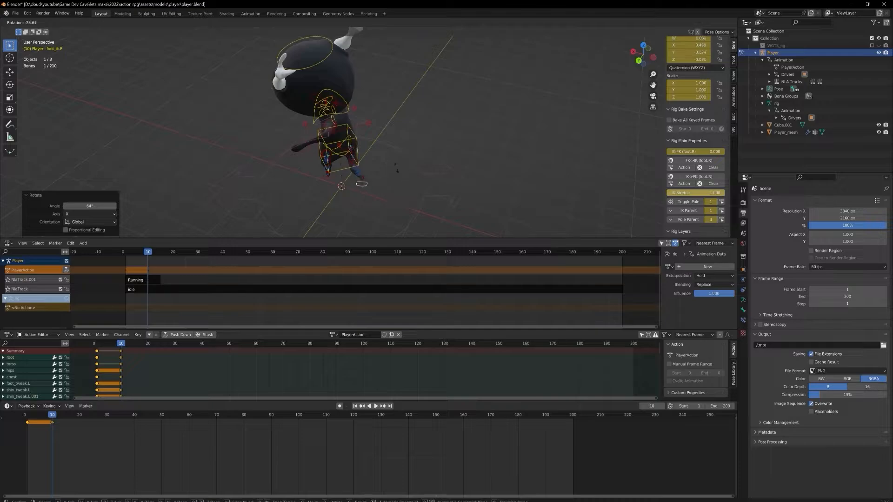
pyautogui.click(390, 166)
# Move the left foot IK control about 0.065 m upward and keyframe the pose at frame 10.
pyautogui.moveTo(391, 169); pyautogui.dragTo(458, 142, button='middle')
pyautogui.click(321, 229)
pyautogui.press('g')
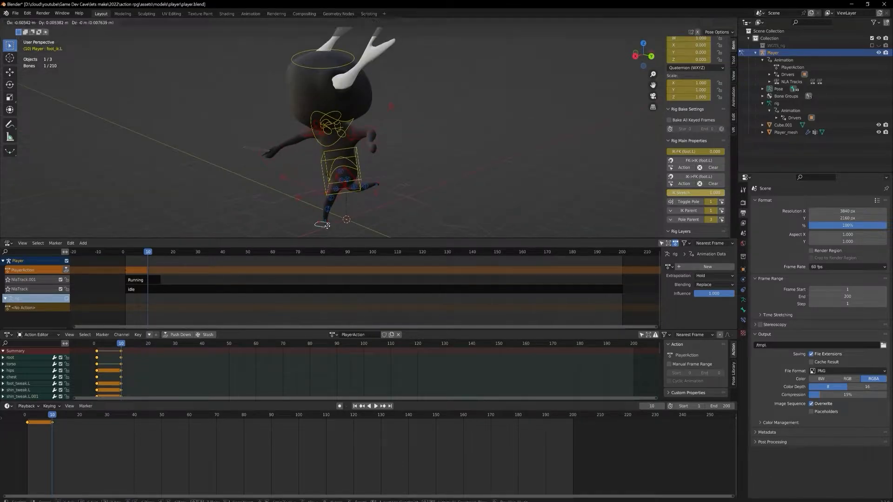
pyautogui.click(331, 220)
pyautogui.moveTo(330, 219); pyautogui.dragTo(414, 196, button='middle')
pyautogui.press('g')
pyautogui.click(430, 194)
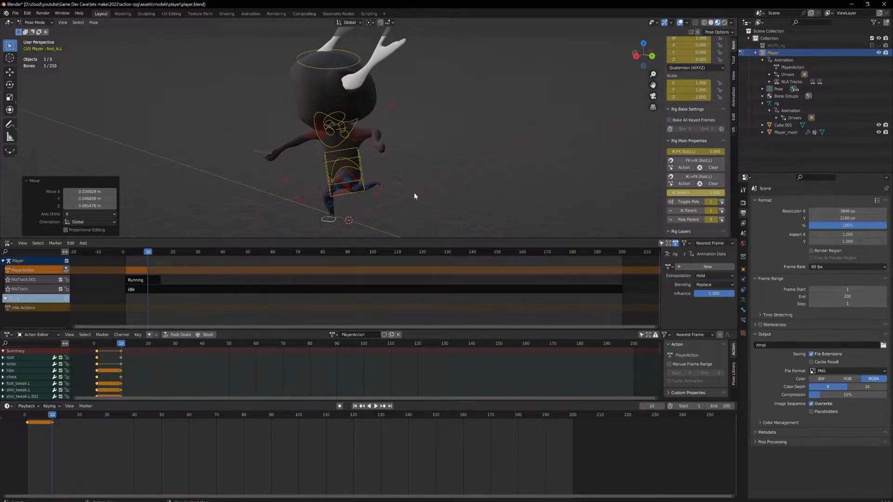
pyautogui.press('i')
pyautogui.click(412, 194)
# Scrub from frame 1 to frame 10 and examine the attack motion from several angles.
pyautogui.moveTo(321, 203); pyautogui.dragTo(412, 208, button='middle')
pyautogui.moveTo(26, 416); pyautogui.dragTo(48, 419)
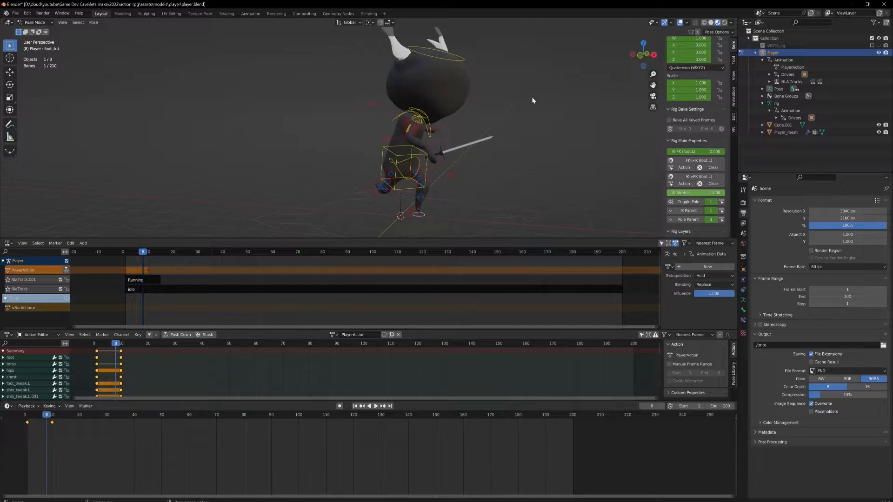
pyautogui.moveTo(333, 177); pyautogui.dragTo(263, 142, button='middle')
pyautogui.moveTo(210, 173); pyautogui.dragTo(273, 139, button='middle')
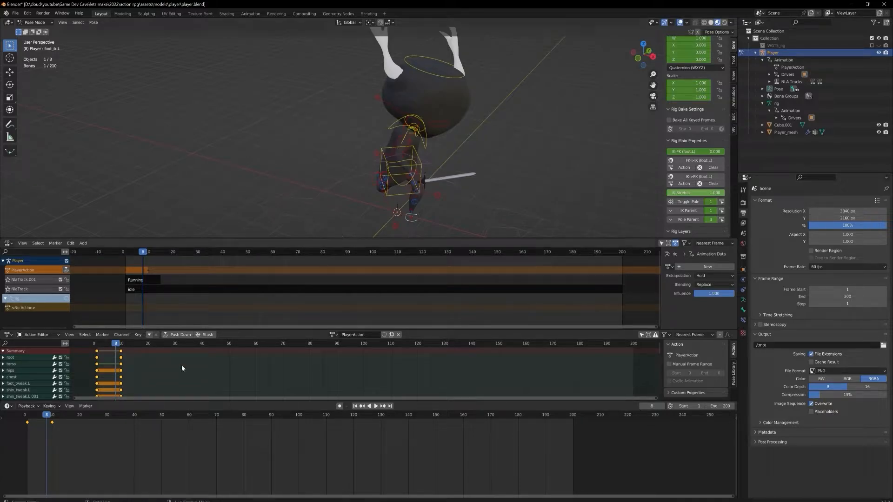
pyautogui.press('Right')
pyautogui.press('Right')
# Rotate the root control about -17° around the global Z axis at frame 10.
pyautogui.moveTo(412, 153); pyautogui.dragTo(475, 181, button='middle')
pyautogui.click(475, 181)
pyautogui.press('r')
pyautogui.press('z')
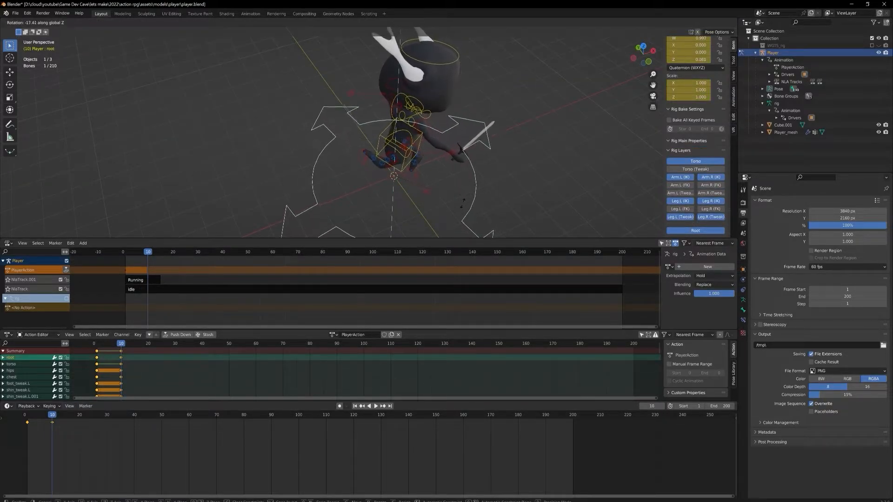
pyautogui.click(473, 158)
pyautogui.press('i')
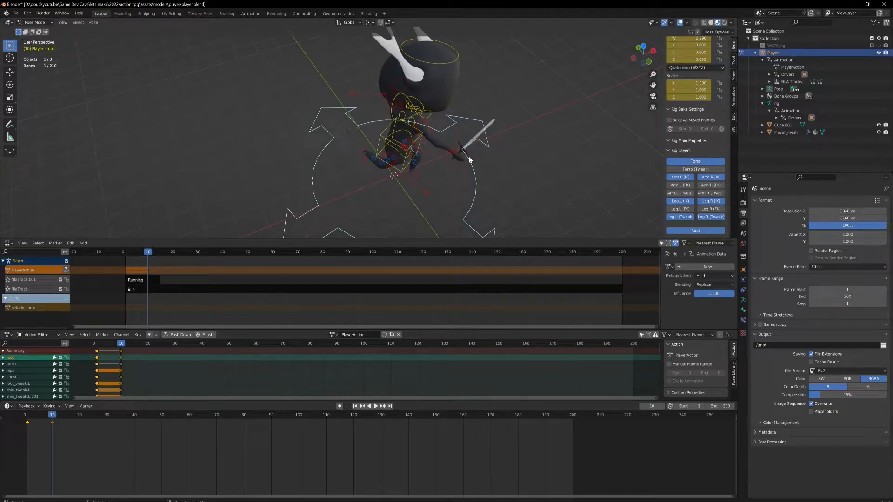
# Move the right hand IK control about 0.32 m outward and upward and rotate it about -33° around the global Z axis.
pyautogui.click(469, 158)
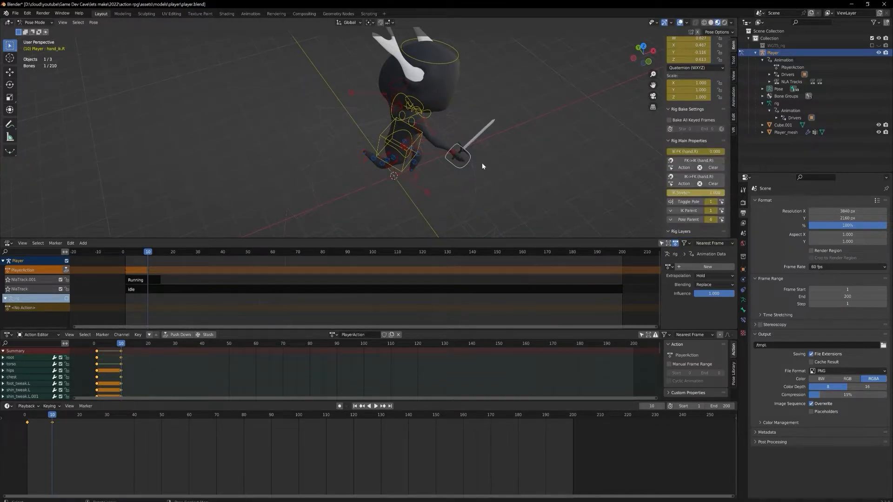
pyautogui.moveTo(481, 163); pyautogui.dragTo(478, 149, button='middle')
pyautogui.press('g')
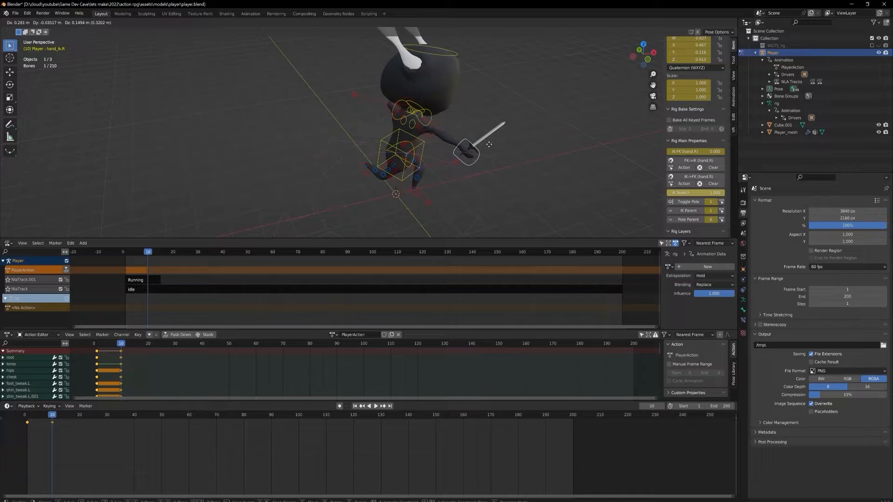
pyautogui.click(488, 145)
pyautogui.press('r')
pyautogui.press('z')
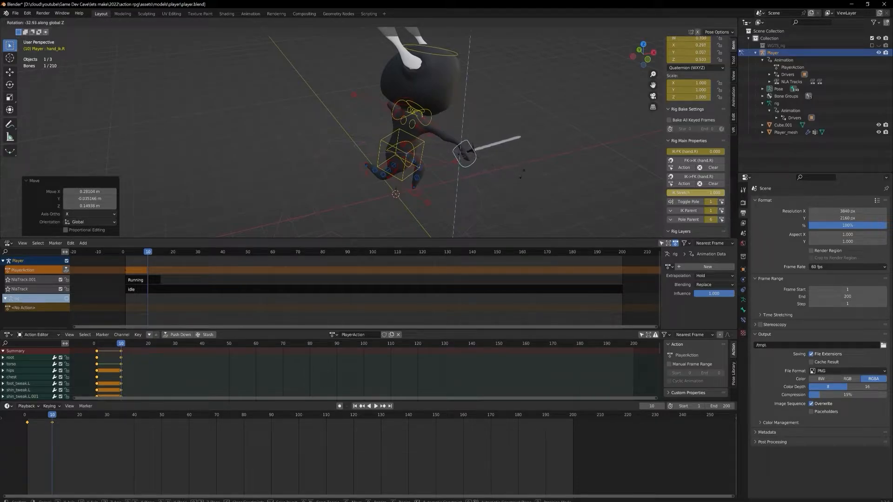
pyautogui.click(524, 174)
pyautogui.moveTo(524, 174); pyautogui.dragTo(455, 166, button='middle')
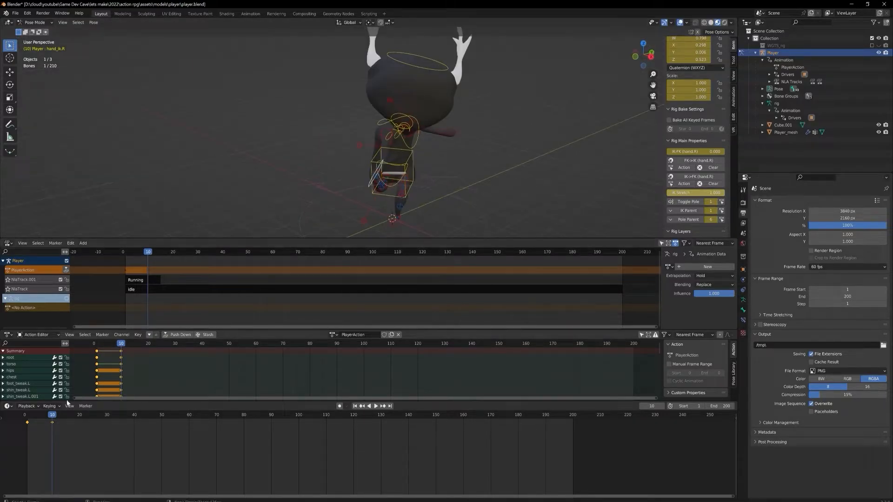
# Play back the attack and scrub through its first 17 frames to check the swing, ending at frame 10.
pyautogui.press('space')
pyautogui.click(35, 415)
pyautogui.moveTo(35, 415); pyautogui.dragTo(73, 418)
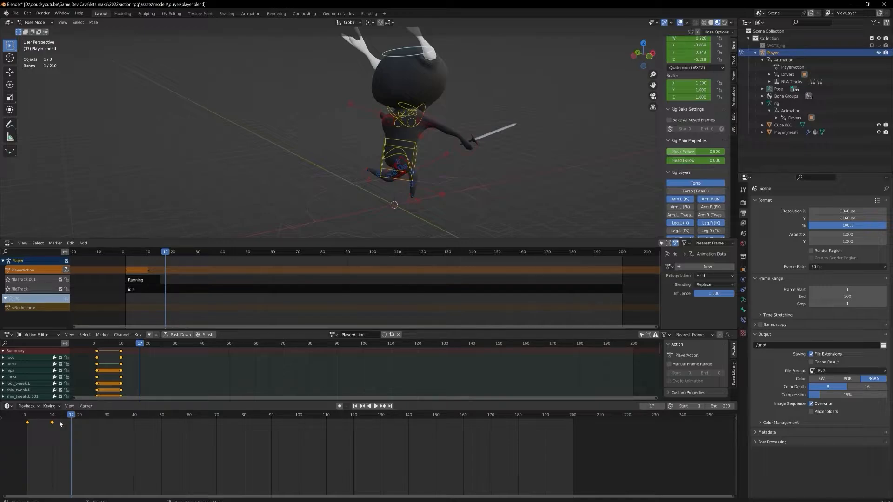
pyautogui.moveTo(71, 416); pyautogui.dragTo(52, 419)
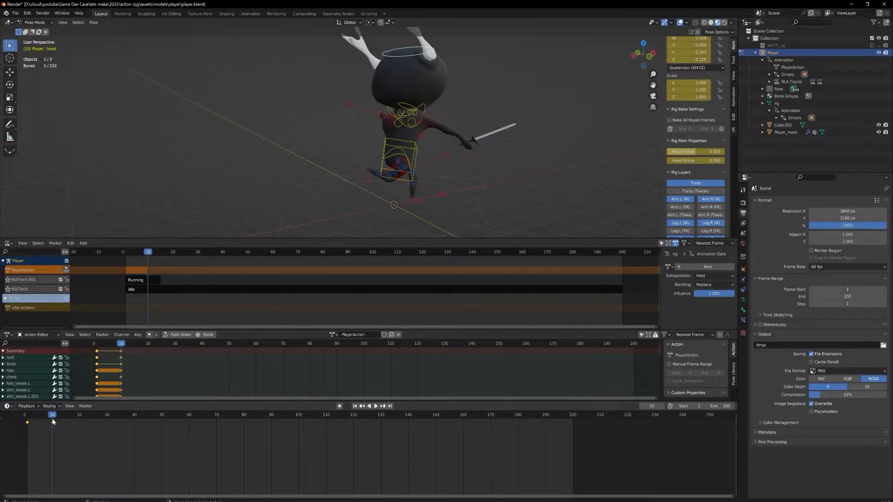
# At frame 6, move the right hand IK control about 1 m away from the body and insert a Whole Character keyframe.
pyautogui.moveTo(394, 205); pyautogui.dragTo(528, 223, button='middle')
pyautogui.moveTo(467, 191); pyautogui.dragTo(414, 132, button='middle')
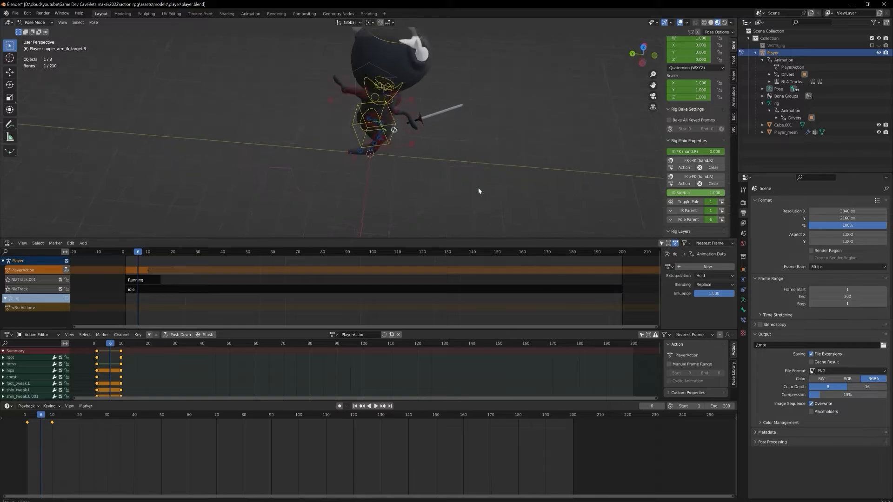
pyautogui.click(422, 131)
pyautogui.press('g')
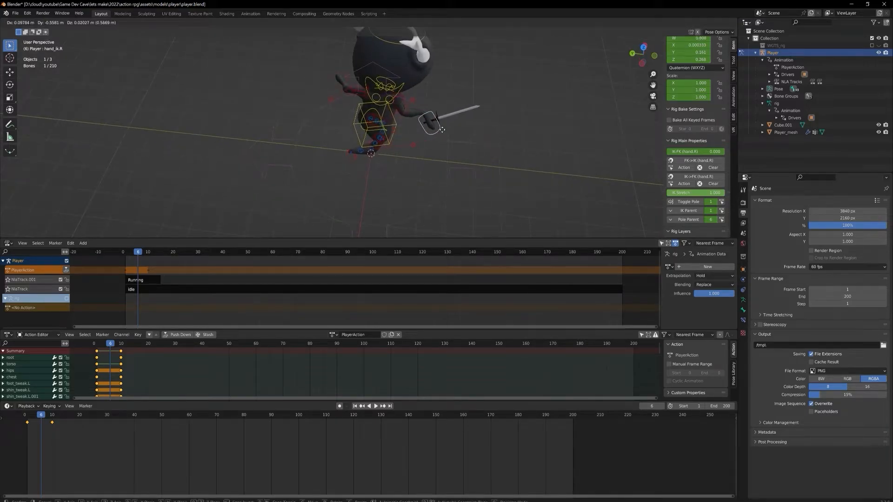
pyautogui.click(450, 130)
pyautogui.press('i')
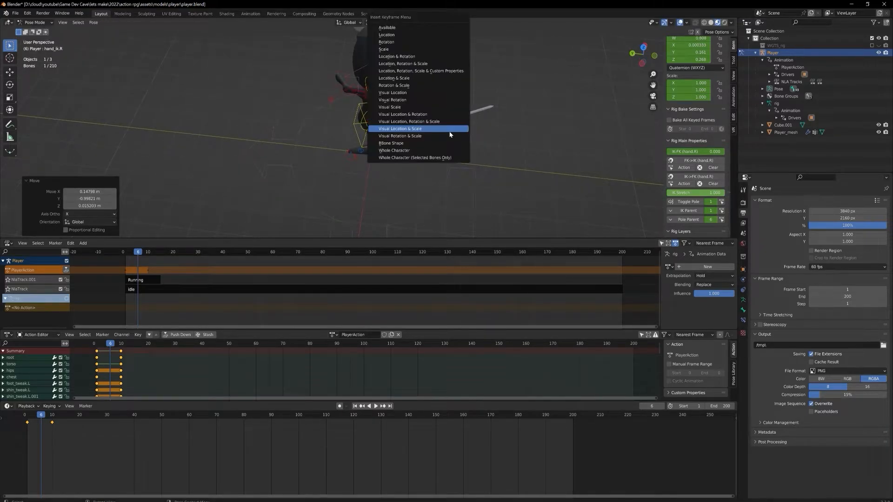
pyautogui.click(425, 150)
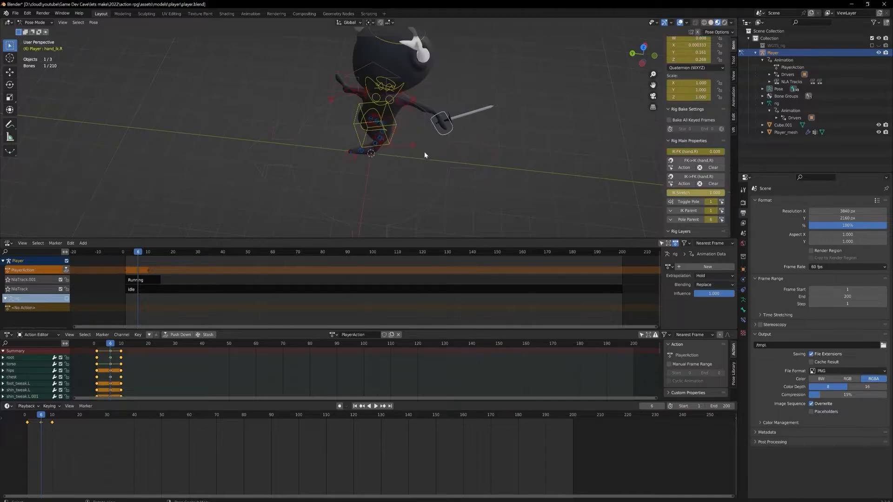
# Examine the starting pose at frame 1 from several angles, checking the chest and right hand IK controls.
pyautogui.moveTo(435, 148); pyautogui.dragTo(400, 144, button='middle')
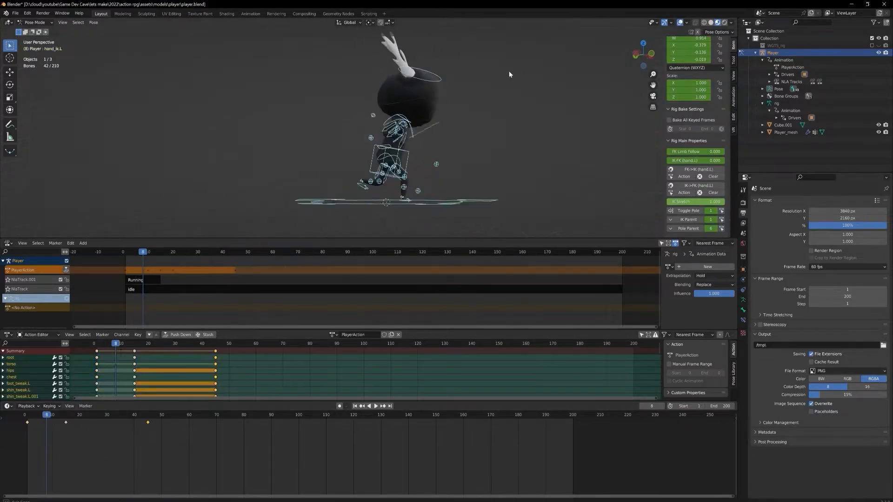
pyautogui.moveTo(509, 71); pyautogui.dragTo(451, 148, button='middle')
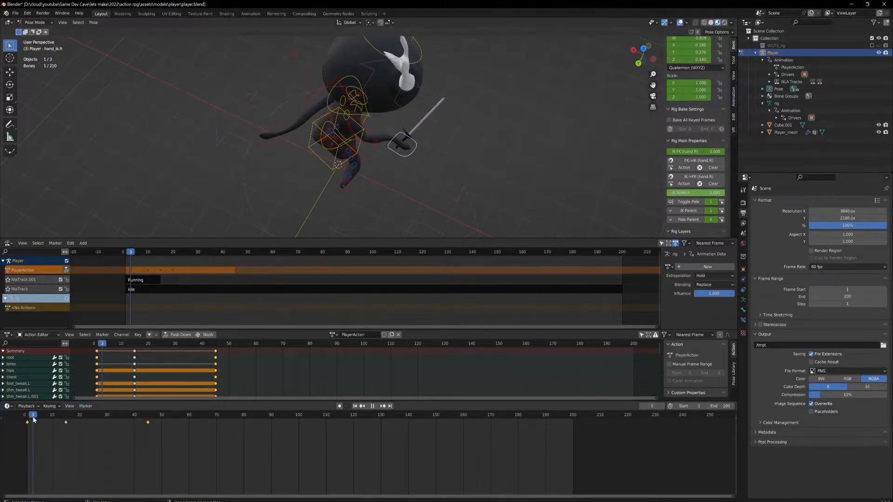
pyautogui.moveTo(33, 418)
pyautogui.mouseDown()
pyautogui.moveTo(54, 417)
pyautogui.moveTo(30, 417)
pyautogui.mouseUp()
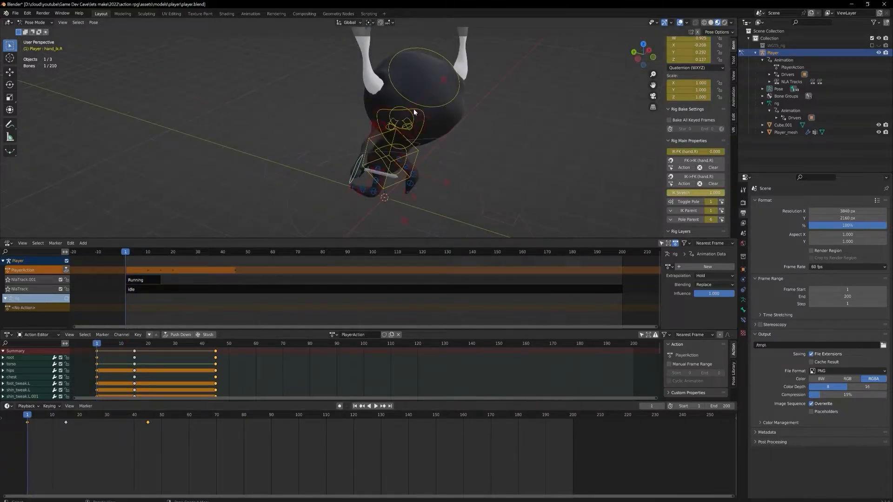
pyautogui.moveTo(420, 122); pyautogui.dragTo(442, 151, button='middle')
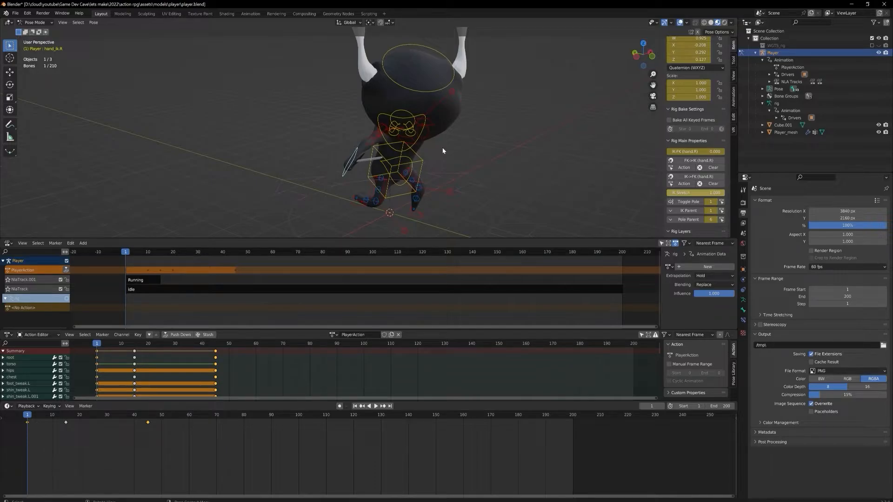
pyautogui.click(398, 151)
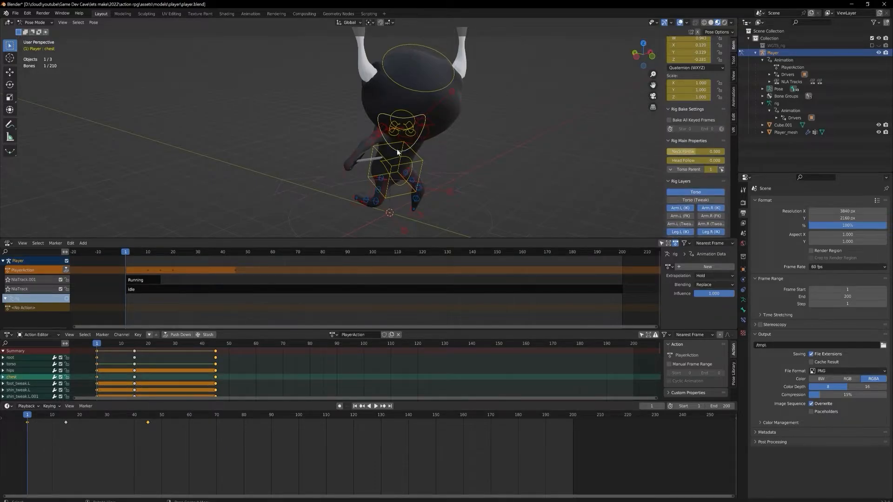
pyautogui.click(351, 168)
pyautogui.moveTo(350, 174); pyautogui.dragTo(448, 203, button='middle')
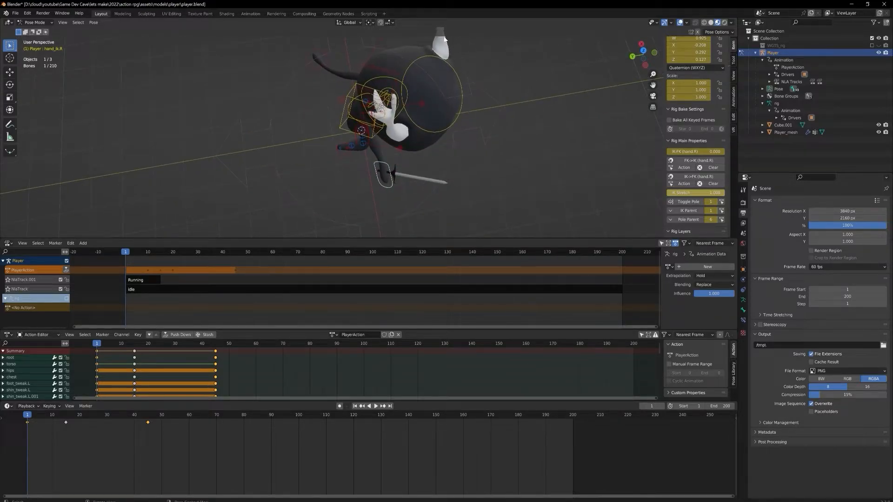
pyautogui.moveTo(405, 169); pyautogui.dragTo(398, 125, button='middle')
pyautogui.click(398, 124)
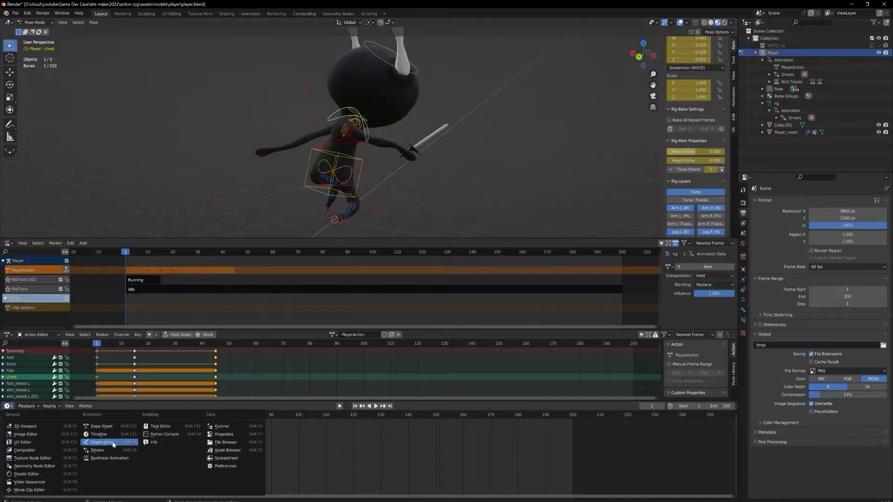
# Replace the timeline with the Graph Editor, enlarge it, and show the right hand IK control's curves in full.
pyautogui.click(112, 442)
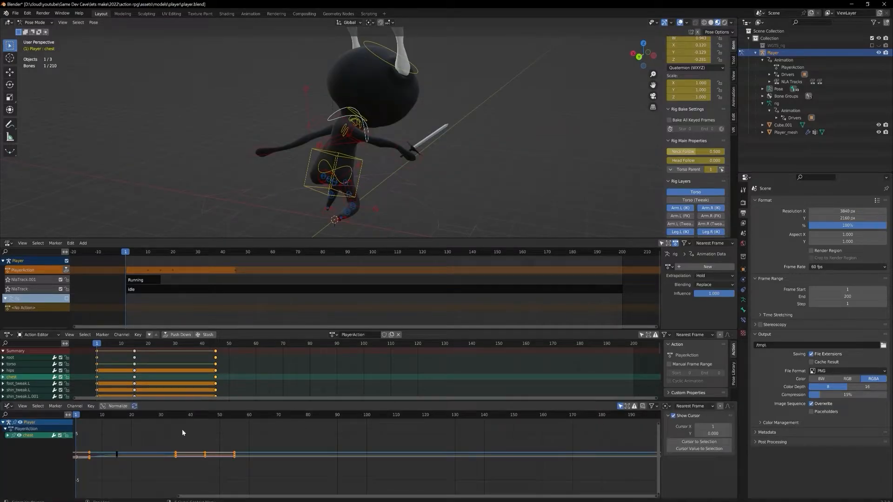
pyautogui.click(420, 158)
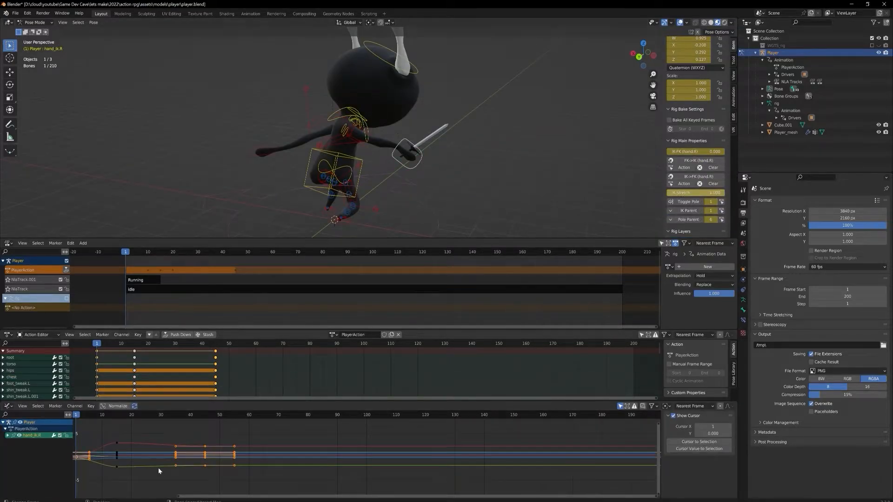
pyautogui.press('Home')
pyautogui.moveTo(281, 403); pyautogui.dragTo(310, 168)
# Lower the left handle of the right hand's X Location keyframe at frame 15 to about frame 5.5, value 3.7 m.
pyautogui.moveTo(181, 366); pyautogui.dragTo(196, 366)
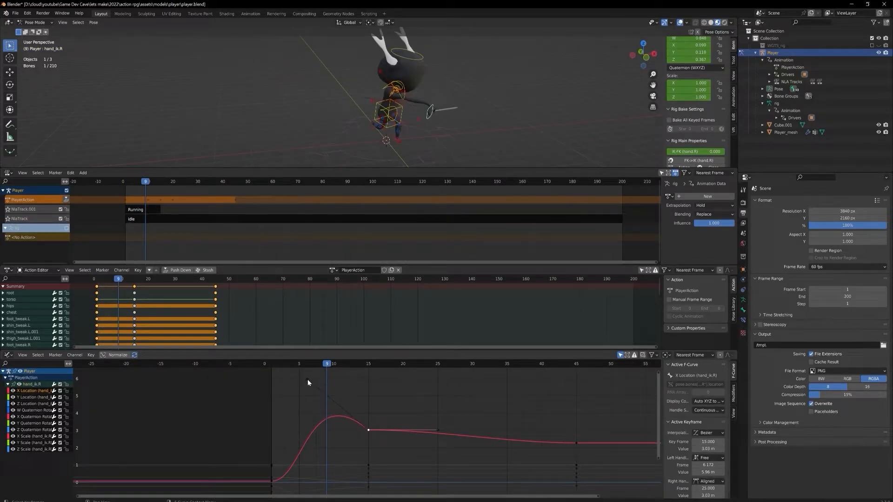
pyautogui.press('g')
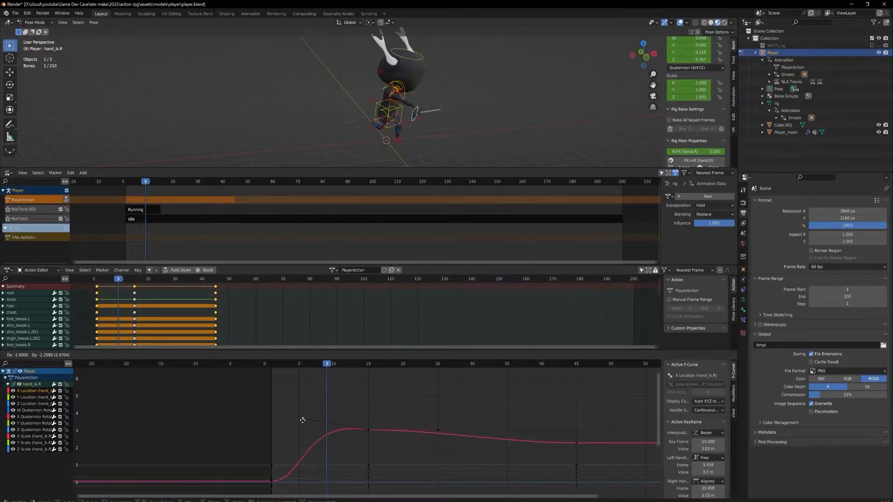
pyautogui.click(303, 420)
# Step back through the swing to frames 5 and 6 and examine the right hand's path from several angles.
pyautogui.press('Left')
pyautogui.press('Left')
pyautogui.press('Left')
pyautogui.press('Left')
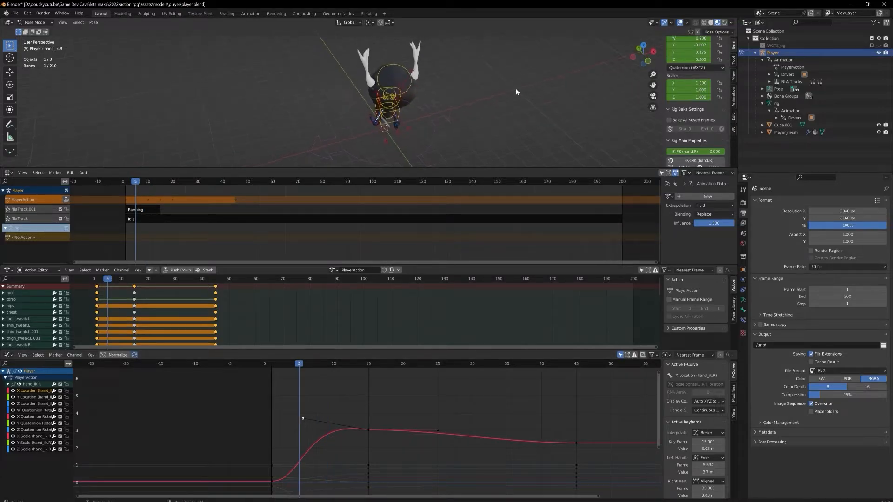
pyautogui.press('KP_7')
pyautogui.press('Right')
pyautogui.moveTo(457, 149); pyautogui.dragTo(451, 115, button='middle')
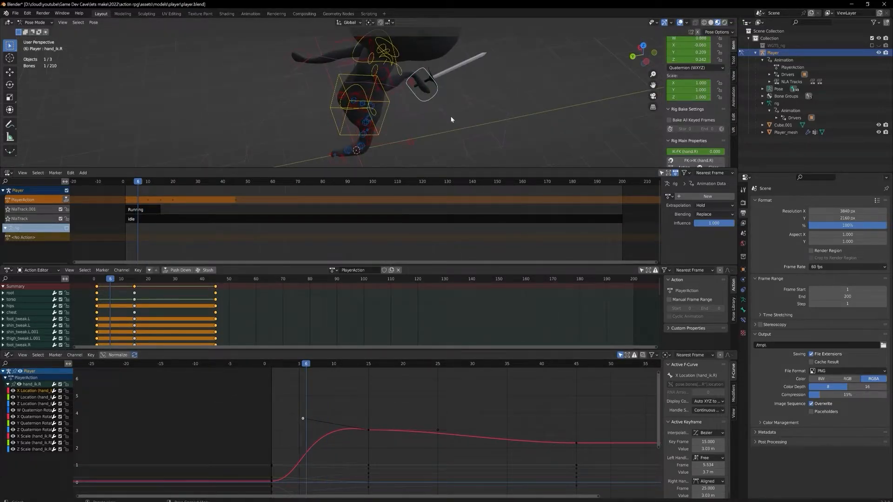
pyautogui.moveTo(411, 435); pyautogui.dragTo(417, 392, button='middle')
pyautogui.moveTo(470, 100); pyautogui.dragTo(437, 114, button='middle')
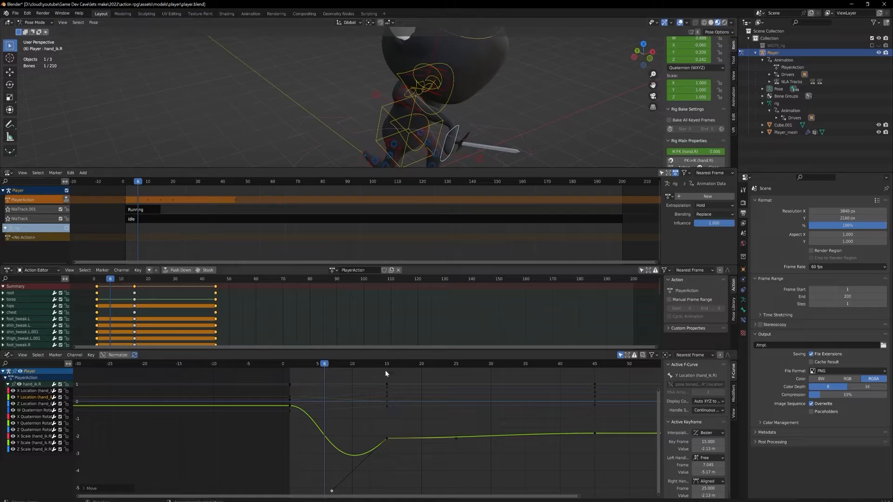
# Reshape the right hand's X Location curve by moving the frame 15 keyframe's left handle to about frame 12.95, value 1.4 m.
pyautogui.moveTo(394, 412); pyautogui.dragTo(404, 494, button='middle')
pyautogui.click(397, 430)
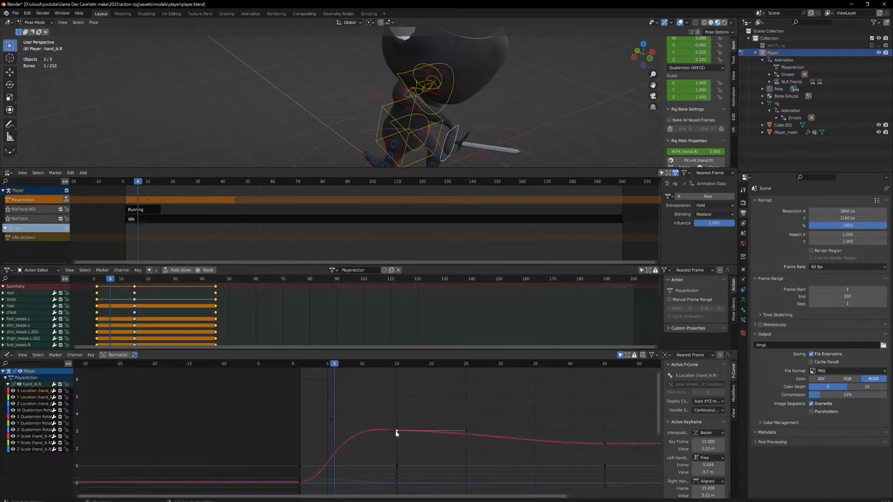
pyautogui.moveTo(339, 423); pyautogui.dragTo(383, 460)
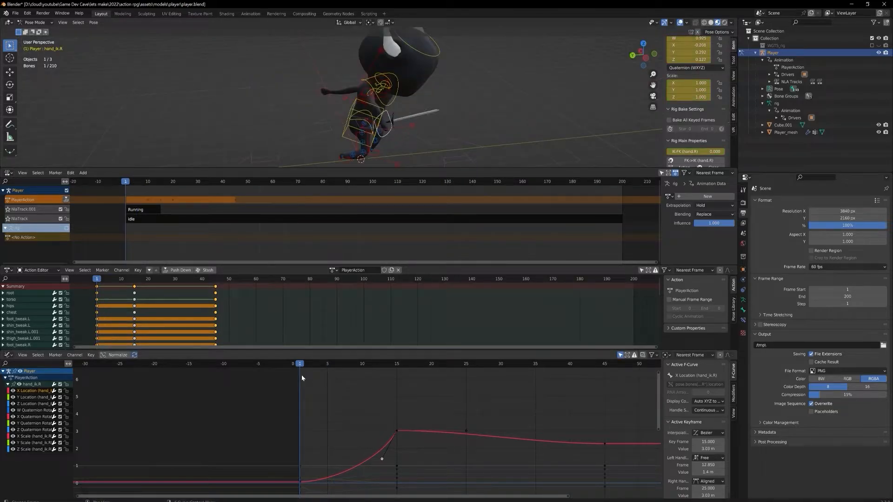
# At frame 1, rotate the right hand IK control around the global Z axis and keyframe the pose.
pyautogui.moveTo(412, 51); pyautogui.dragTo(481, 85, button='middle')
pyautogui.press('r')
pyautogui.press('z')
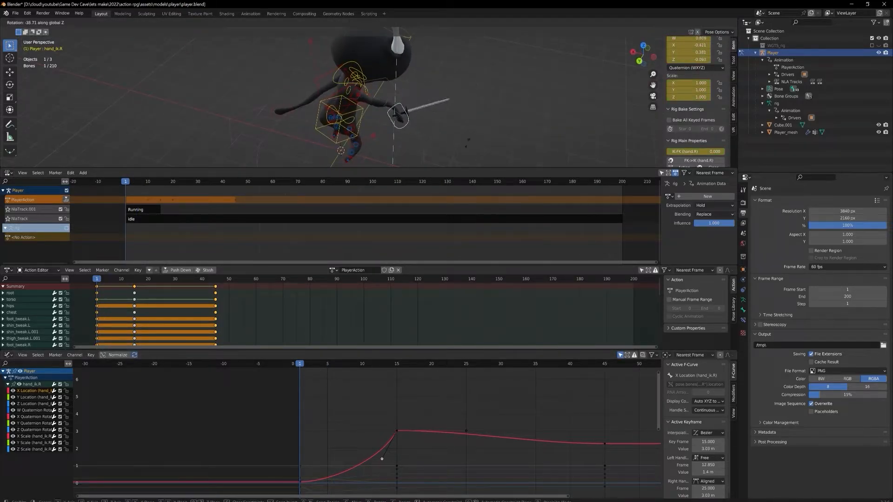
pyautogui.click(460, 151)
pyautogui.moveTo(468, 127); pyautogui.dragTo(361, 101, button='middle')
pyautogui.press('i')
pyautogui.click(393, 150)
# At frame 15, rotate the right hand IK control in a view-aligned rotation to swing the sword further.
pyautogui.moveTo(326, 364); pyautogui.dragTo(397, 366)
pyautogui.moveTo(571, 114); pyautogui.dragTo(572, 156, button='middle')
pyautogui.press('r')
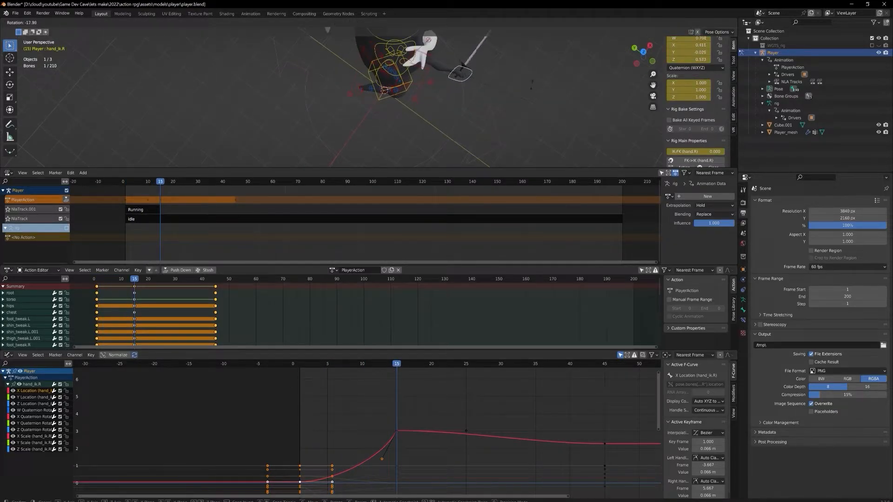
pyautogui.click(529, 55)
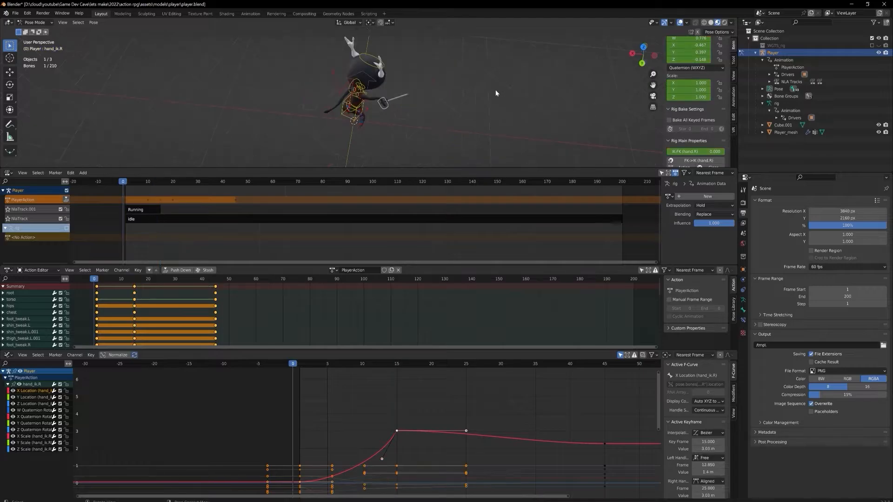
# Play back the attack from perspective and top views, and scrub between frames 45 and 1 to check the sword swing.
pyautogui.moveTo(495, 90)
pyautogui.mouseDown(button='middle')
pyautogui.moveTo(492, 99)
pyautogui.moveTo(497, 93)
pyautogui.mouseUp(button='middle')
pyautogui.press('space')
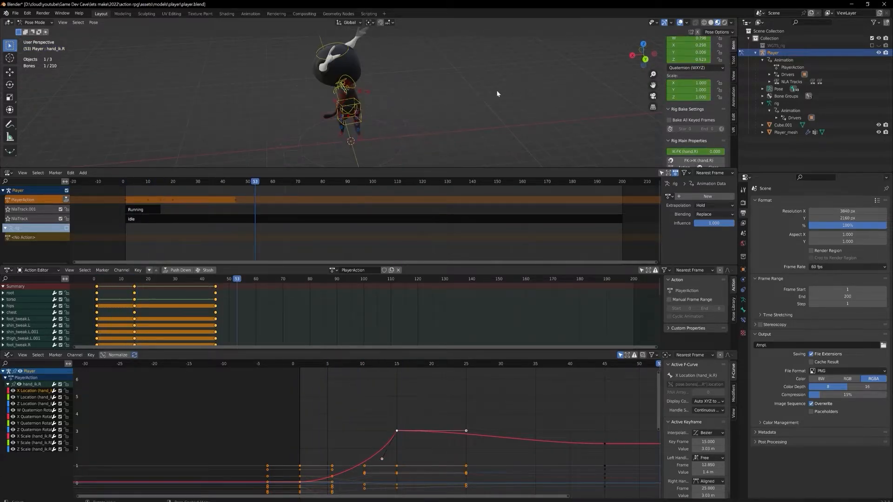
pyautogui.press('KP_7')
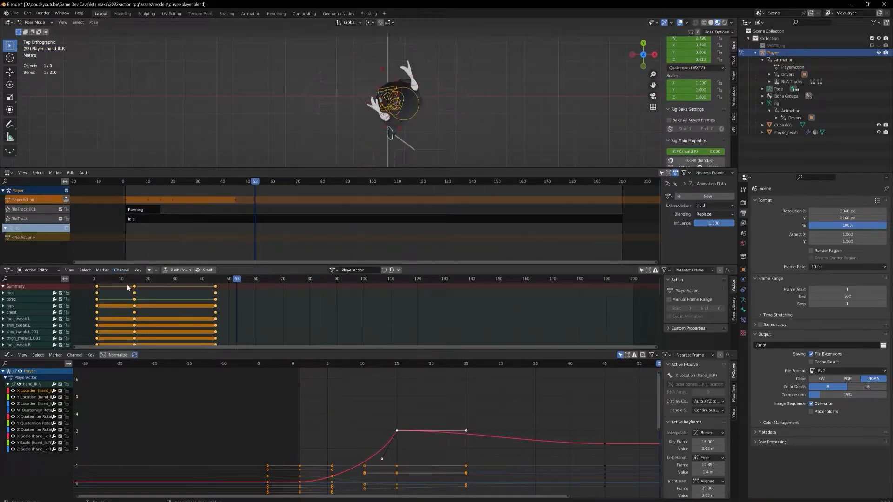
pyautogui.click(99, 279)
pyautogui.press('space')
pyautogui.press('space')
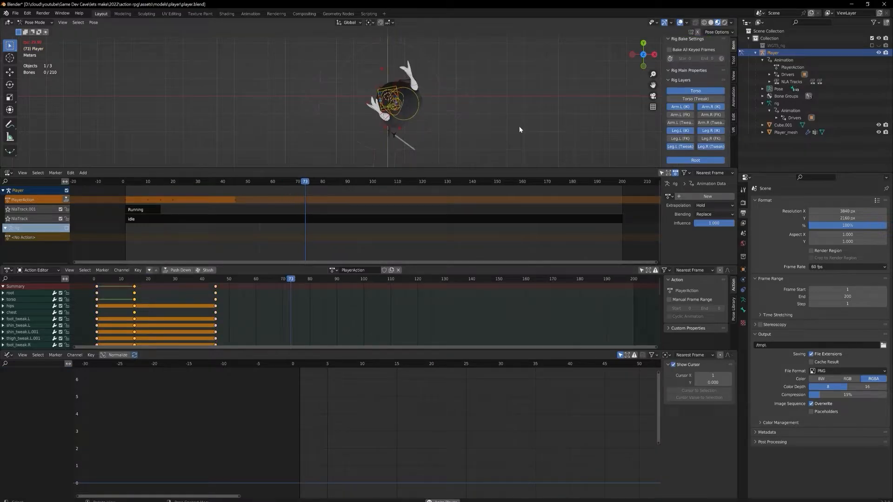
pyautogui.press('space')
pyautogui.click(217, 281)
pyautogui.moveTo(217, 281); pyautogui.dragTo(97, 279)
pyautogui.moveTo(382, 89); pyautogui.dragTo(518, 146, button='middle')
pyautogui.press('space')
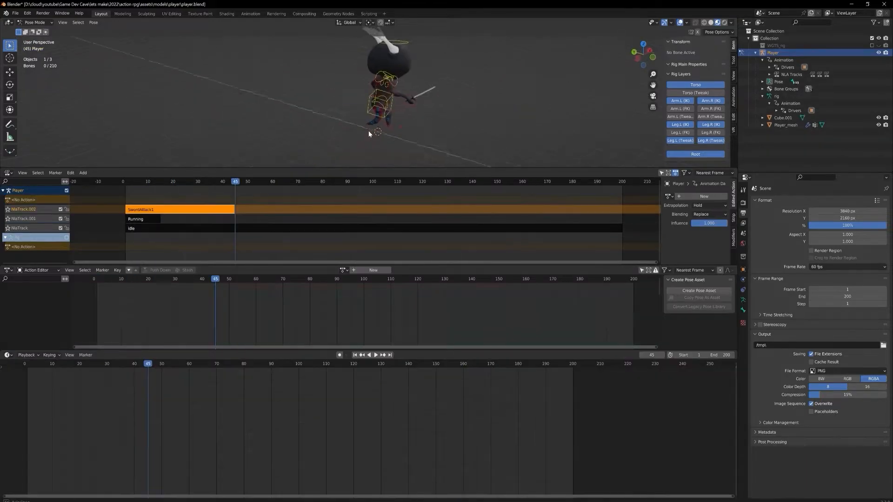
# Keyframe the whole character's pose at frame 45 as the next attack's start, and move that keyframe and the playhead to frame 1.
pyautogui.press('i')
pyautogui.click(429, 139)
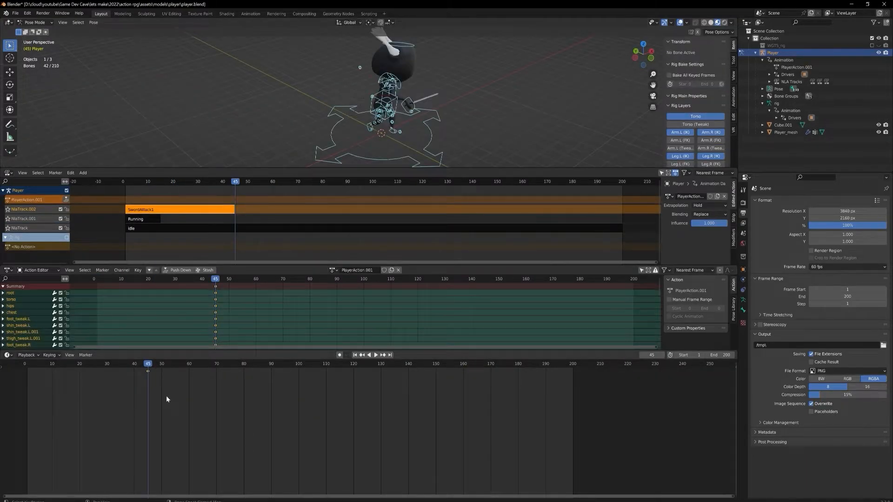
pyautogui.moveTo(148, 371); pyautogui.dragTo(27, 371)
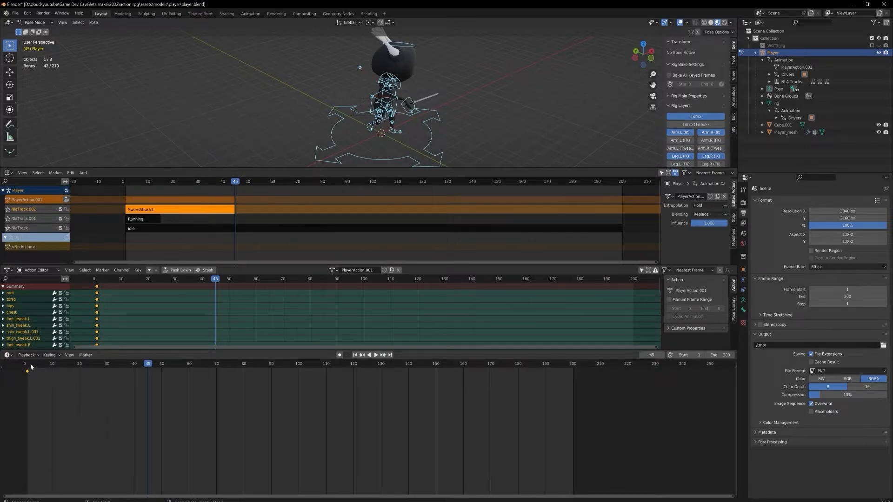
pyautogui.moveTo(31, 366); pyautogui.dragTo(28, 366)
# At frame 10, rotate the torso control -22.2° around the global Z axis.
pyautogui.moveTo(502, 99); pyautogui.dragTo(405, 90, button='middle')
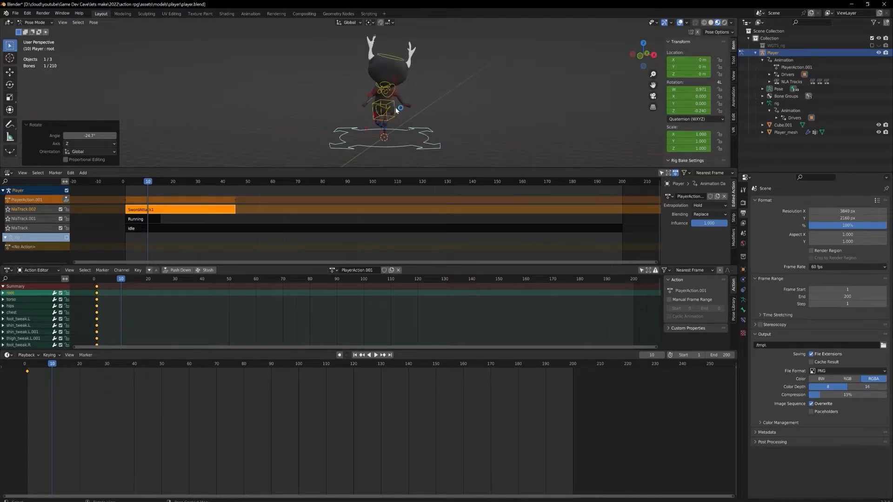
pyautogui.scroll(-4, 396, 111)
pyautogui.scroll(7, 396, 107)
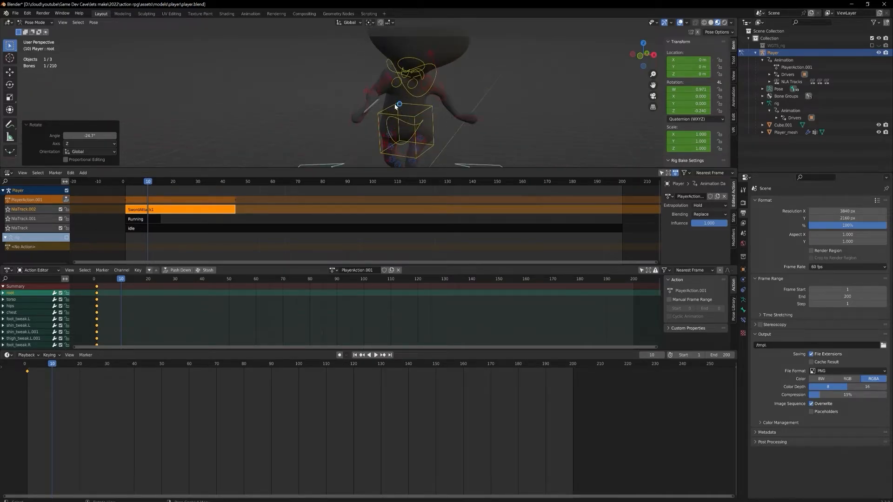
pyautogui.click(416, 119)
pyautogui.moveTo(416, 119); pyautogui.dragTo(494, 136, button='middle')
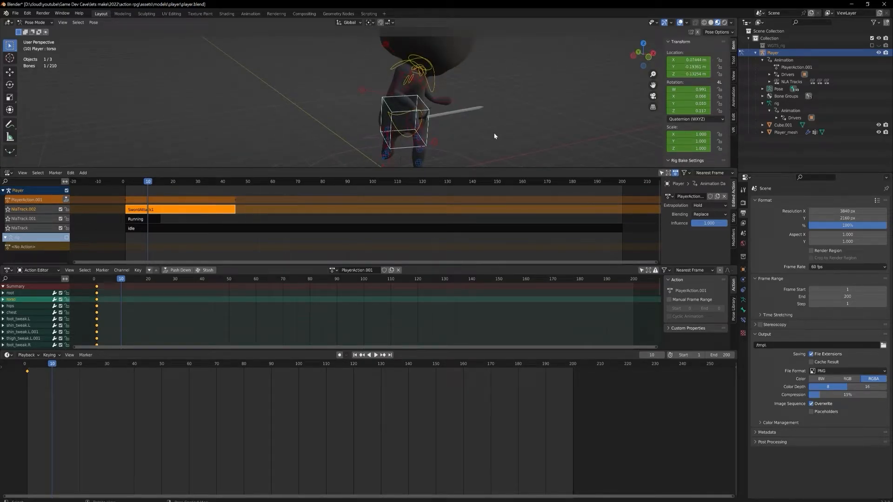
pyautogui.press('r')
pyautogui.press('z')
pyautogui.click(475, 160)
pyautogui.moveTo(398, 108); pyautogui.dragTo(398, 130, button='middle')
pyautogui.moveTo(440, 107); pyautogui.dragTo(421, 95, button='middle')
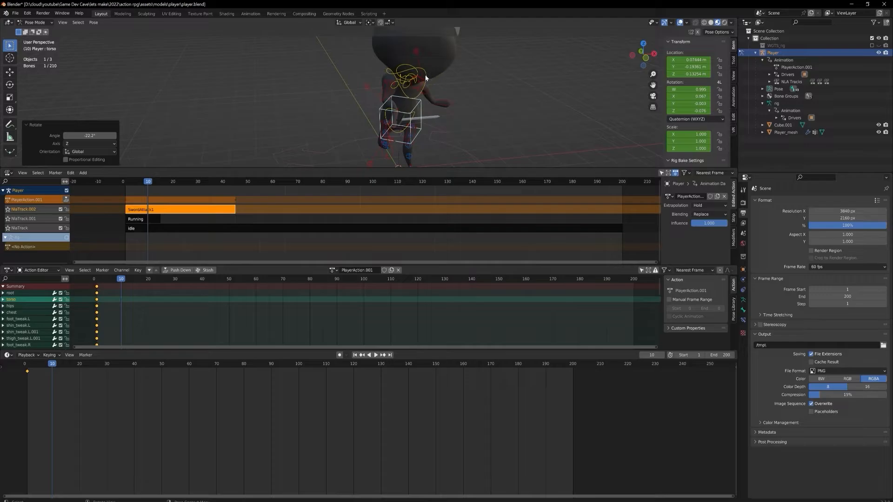
# Rotate the head control slightly around the global Z axis at frame 10.
pyautogui.click(425, 75)
pyautogui.press('r')
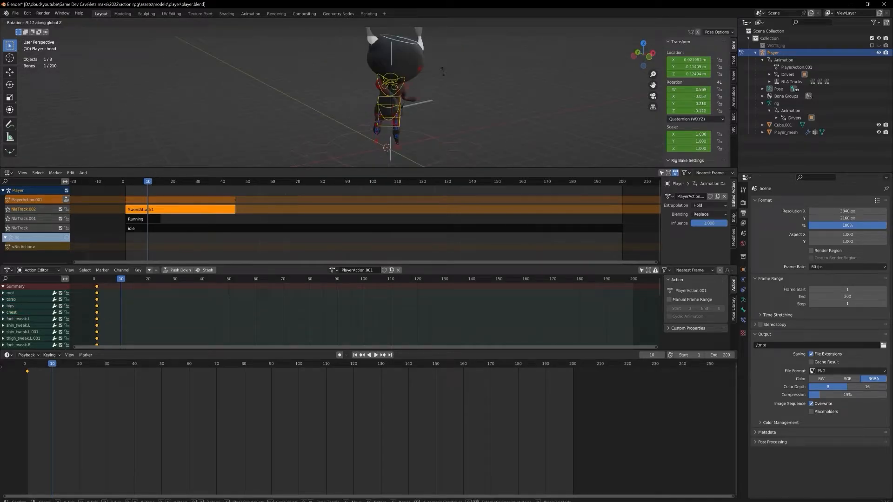
pyautogui.click(431, 92)
pyautogui.moveTo(431, 96)
pyautogui.mouseDown(button='middle')
pyautogui.moveTo(465, 106)
pyautogui.moveTo(445, 102)
pyautogui.mouseUp(button='middle')
# Move the right hand IK control across to the character's other side, rotate it -117° around global Z, and keyframe the pose.
pyautogui.click(412, 98)
pyautogui.scroll(4, 463, 108)
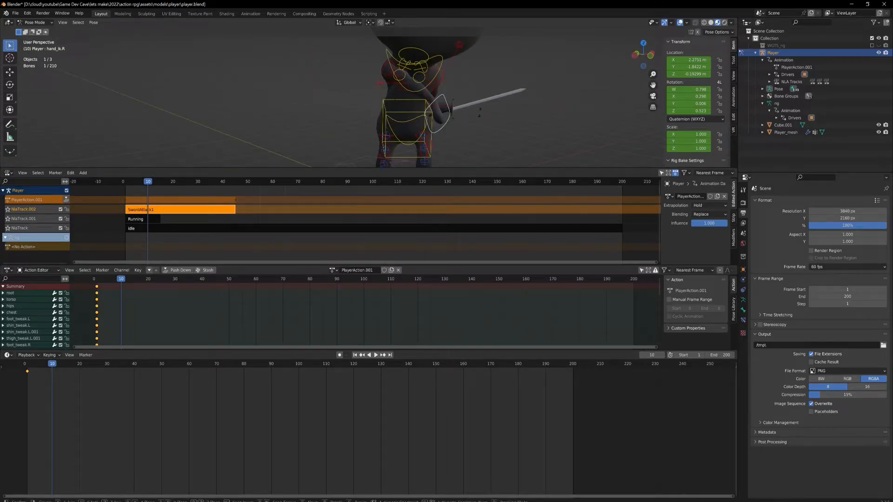
pyautogui.press('g')
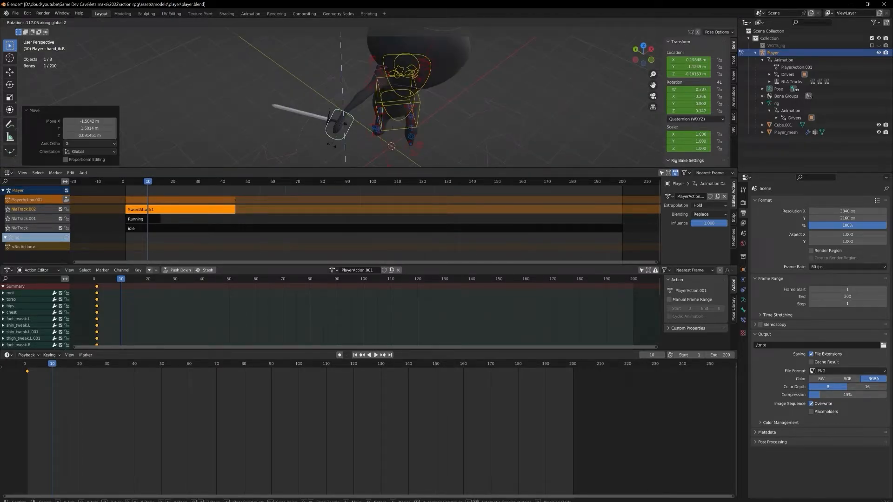
pyautogui.click(332, 145)
pyautogui.moveTo(363, 120); pyautogui.dragTo(355, 103, button='middle')
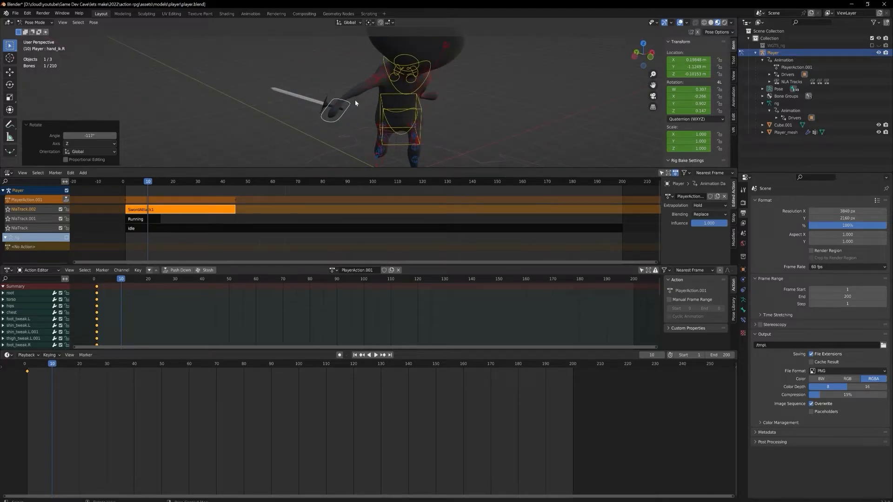
pyautogui.press('i')
pyautogui.click(355, 102)
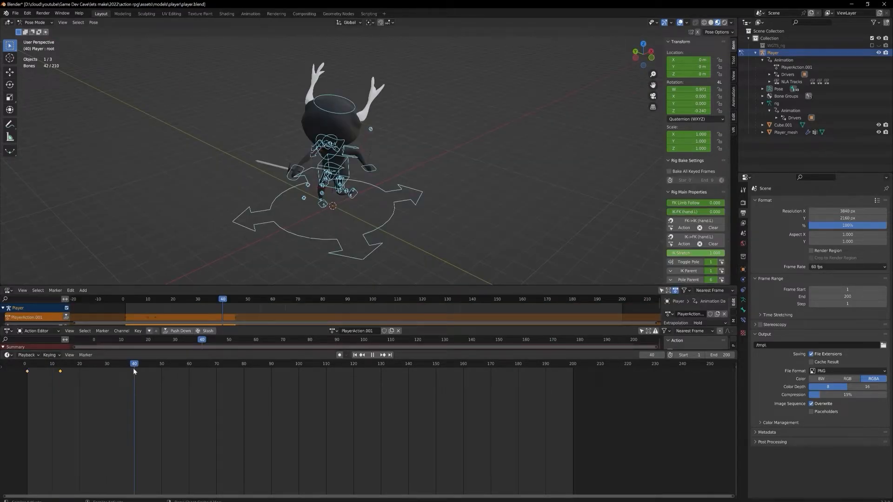
# At frame 40, rotate the root control around the global Z axis to turn the character back toward straight ahead.
pyautogui.press('space')
pyautogui.click(394, 209)
pyautogui.moveTo(438, 216); pyautogui.dragTo(448, 224, button='middle')
pyautogui.press('r')
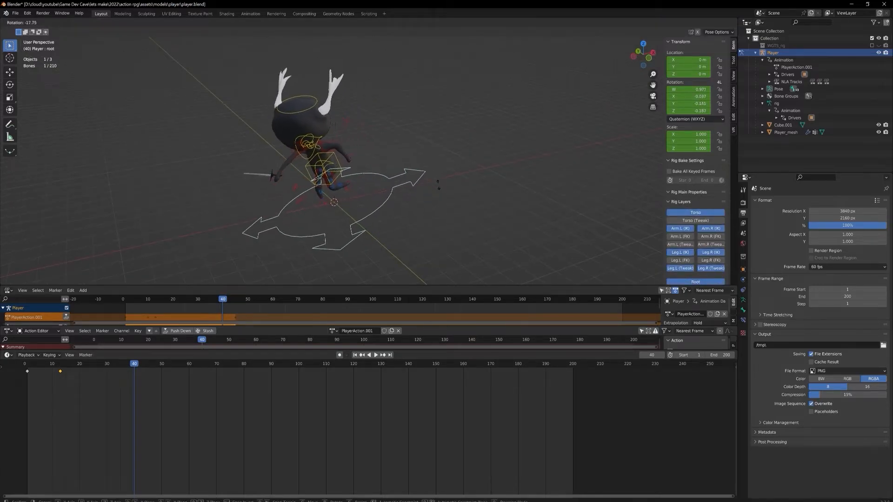
pyautogui.press('z')
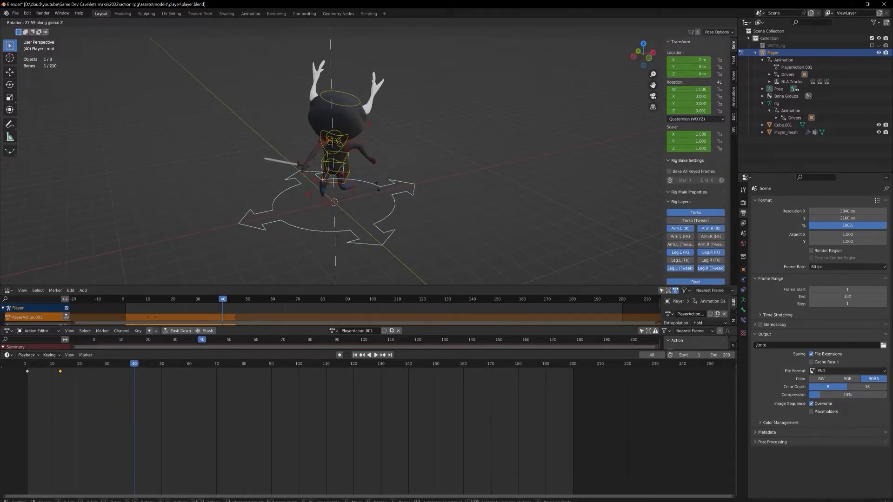
pyautogui.click(386, 186)
pyautogui.moveTo(392, 184); pyautogui.dragTo(372, 189, button='middle')
# Move the left thigh IK target by about 1.29 m in X, -0.51 m in Y and -0.11 m in Z.
pyautogui.click(348, 187)
pyautogui.press('g')
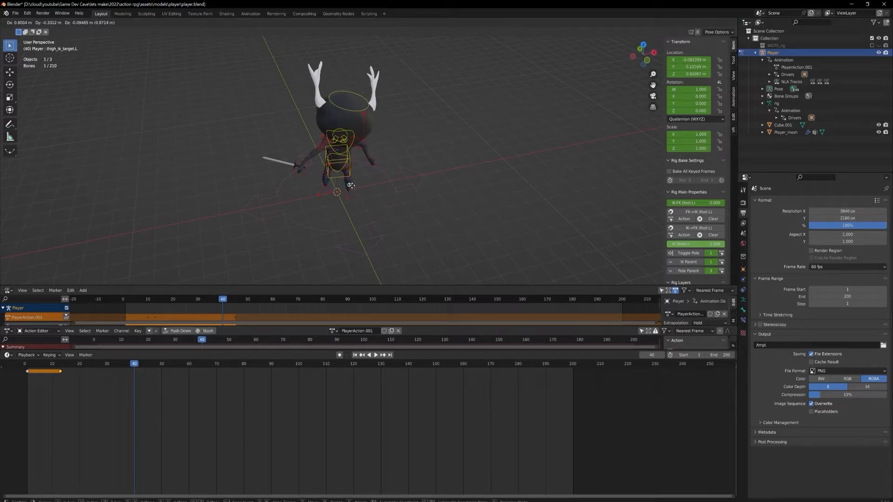
pyautogui.click(340, 218)
pyautogui.moveTo(339, 218); pyautogui.dragTo(346, 188, button='middle')
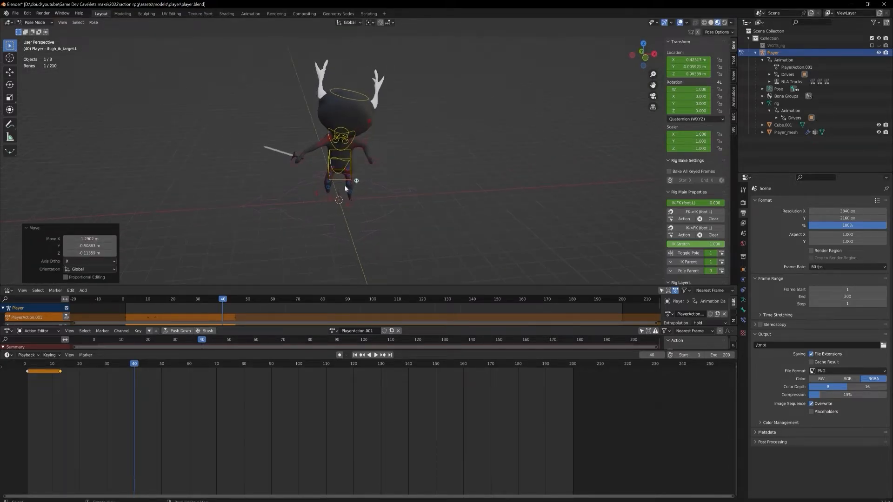
# Examine the second attack from several angles and the top view, playing and scrubbing between frames 1 and 13.
pyautogui.moveTo(389, 153); pyautogui.dragTo(307, 158, button='middle')
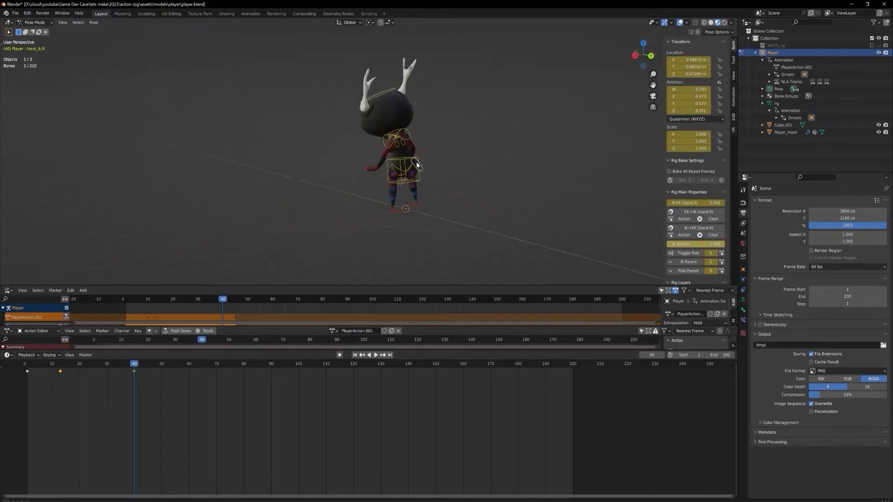
pyautogui.moveTo(416, 164); pyautogui.dragTo(609, 163, button='middle')
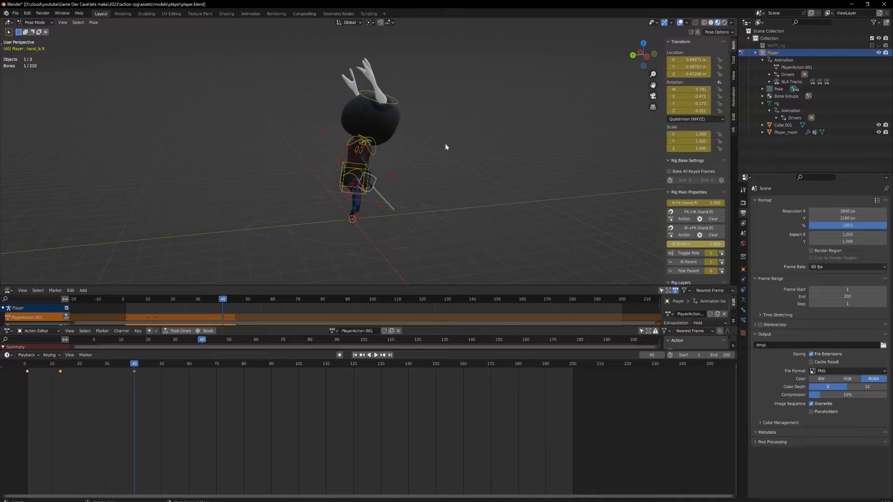
pyautogui.moveTo(419, 136); pyautogui.dragTo(522, 173, button='middle')
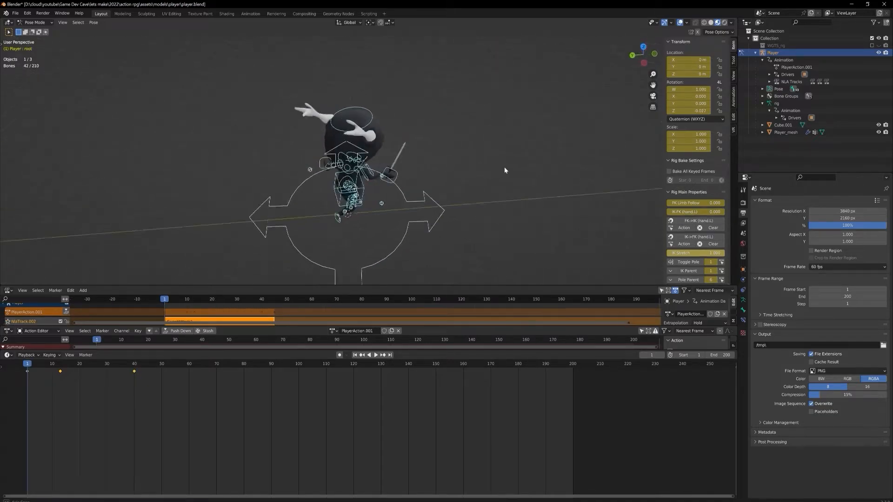
pyautogui.press('KP_7')
pyautogui.press('space')
pyautogui.press('space')
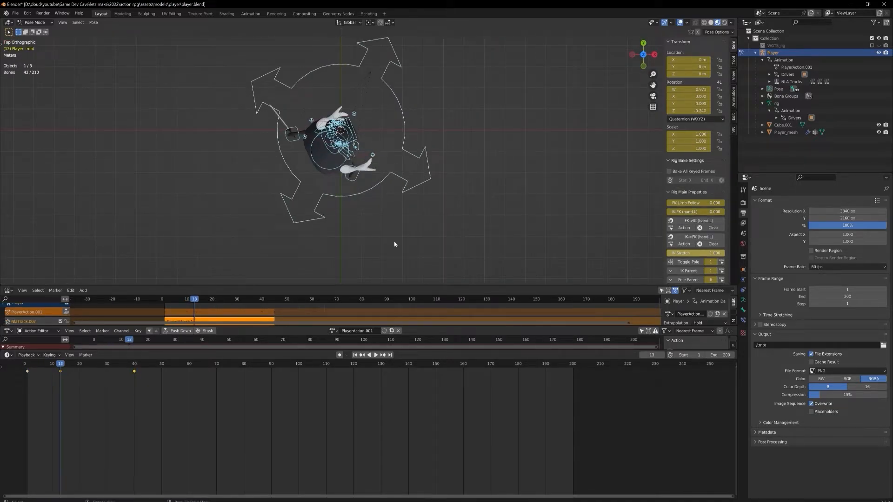
pyautogui.moveTo(56, 366); pyautogui.dragTo(26, 372)
pyautogui.moveTo(330, 210); pyautogui.dragTo(403, 172, button='middle')
pyautogui.scroll(5, 403, 173)
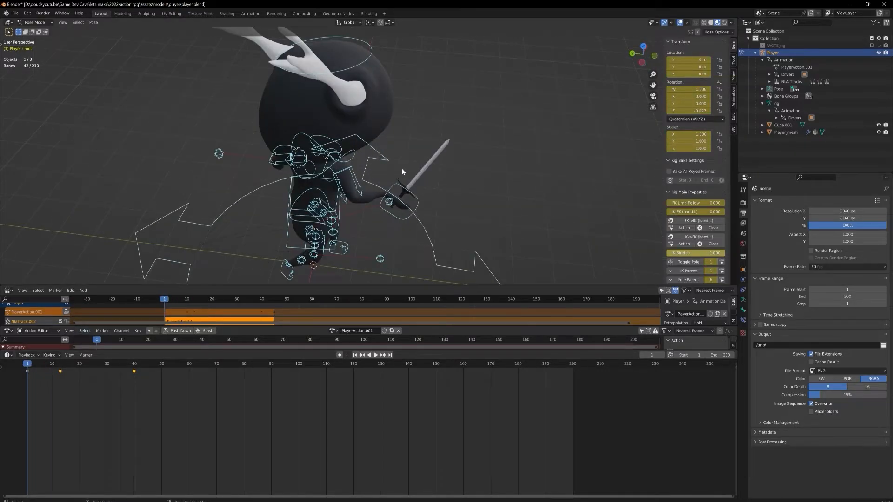
pyautogui.press('space')
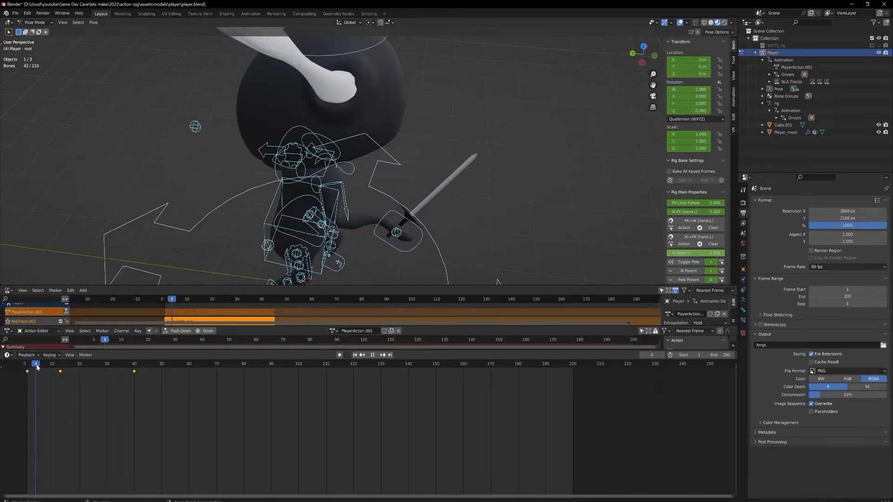
pyautogui.press('space')
# Select the right hand IK control and show its animation curves in the Graph Editor.
pyautogui.click(421, 240)
pyautogui.click(9, 355)
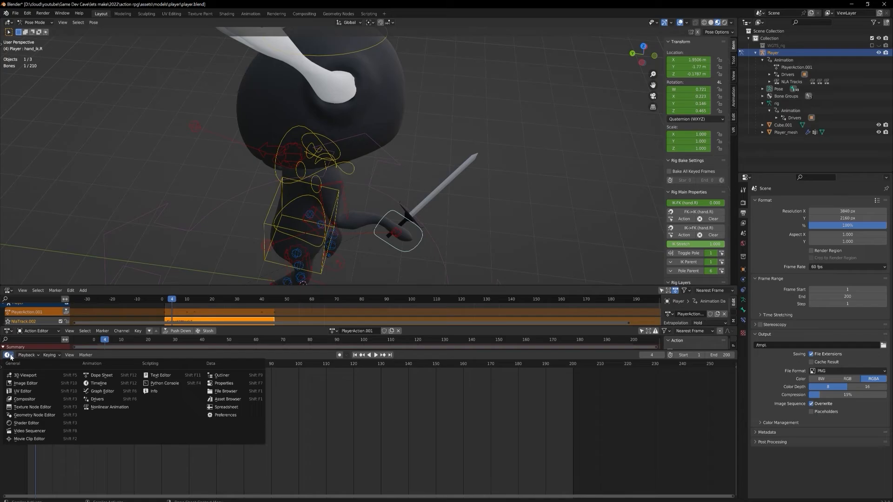
pyautogui.click(114, 391)
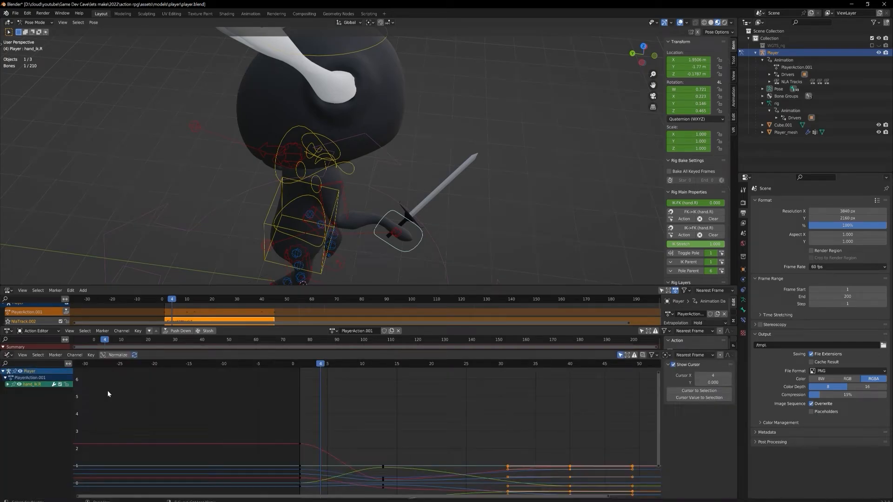
pyautogui.moveTo(349, 454); pyautogui.dragTo(363, 434, button='middle')
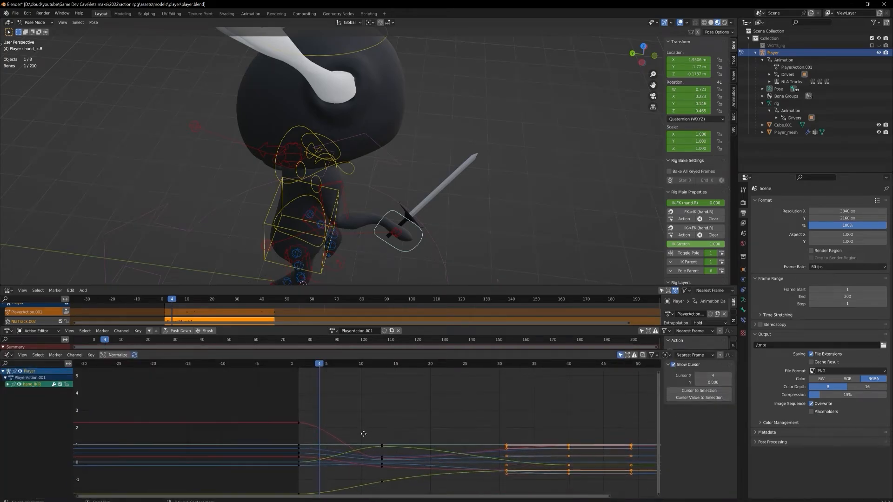
# Select the frame 13 keyframe on the right hand's Y Location curve and open its left handle type options.
pyautogui.click(382, 484)
pyautogui.moveTo(380, 492); pyautogui.dragTo(384, 463, button='middle')
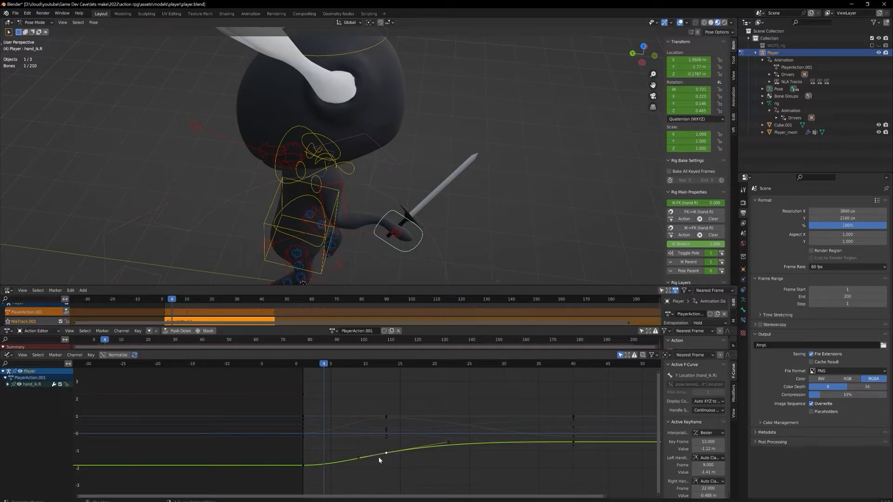
pyautogui.click(717, 460)
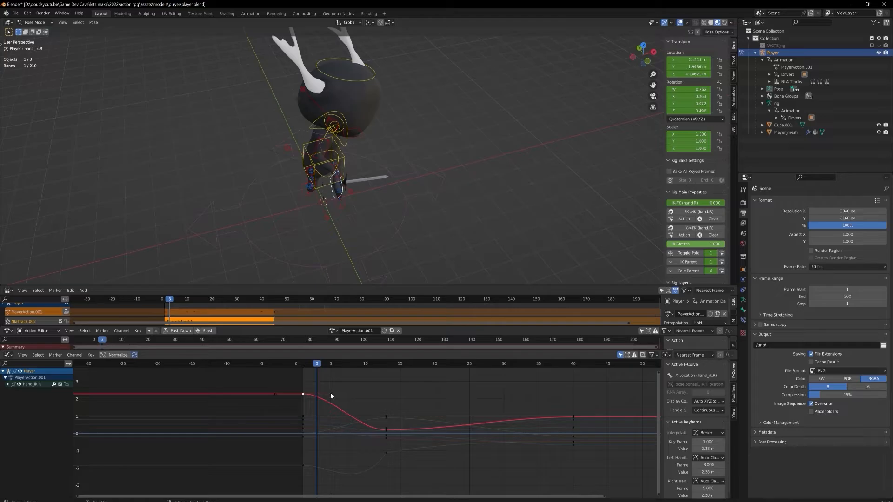
# Make the X Location curve's frame 1 right handle Free, move it to about frame 10.74, value 2.28 m, and play from the start.
pyautogui.moveTo(330, 393)
pyautogui.mouseDown()
pyautogui.moveTo(324, 407)
pyautogui.moveTo(338, 392)
pyautogui.mouseUp()
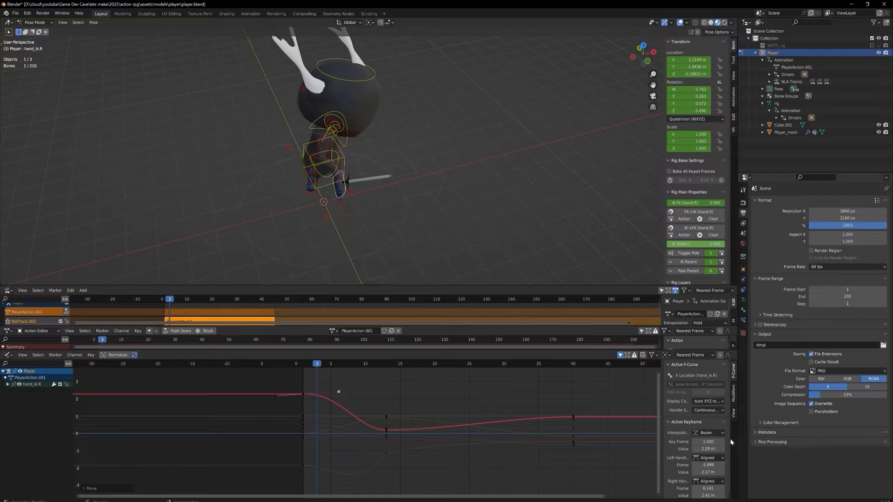
pyautogui.click(713, 484)
pyautogui.click(717, 471)
pyautogui.moveTo(338, 392); pyautogui.dragTo(370, 394)
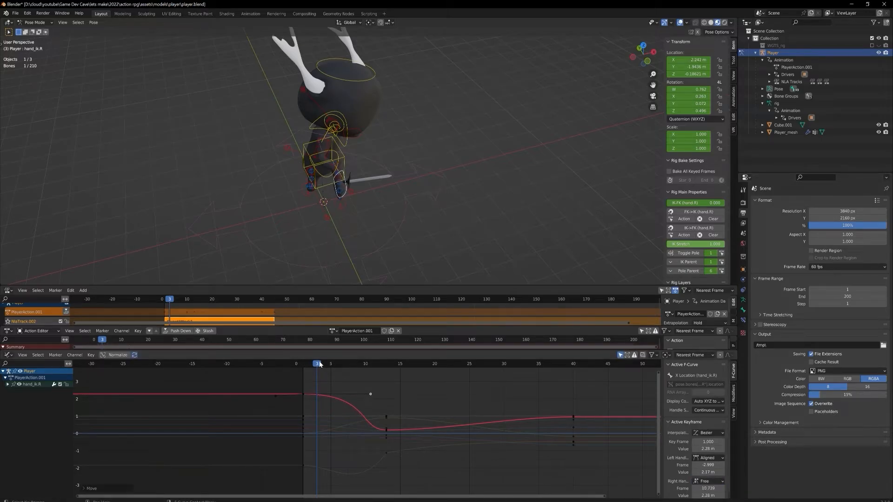
pyautogui.moveTo(317, 365); pyautogui.dragTo(296, 361)
pyautogui.press('space')
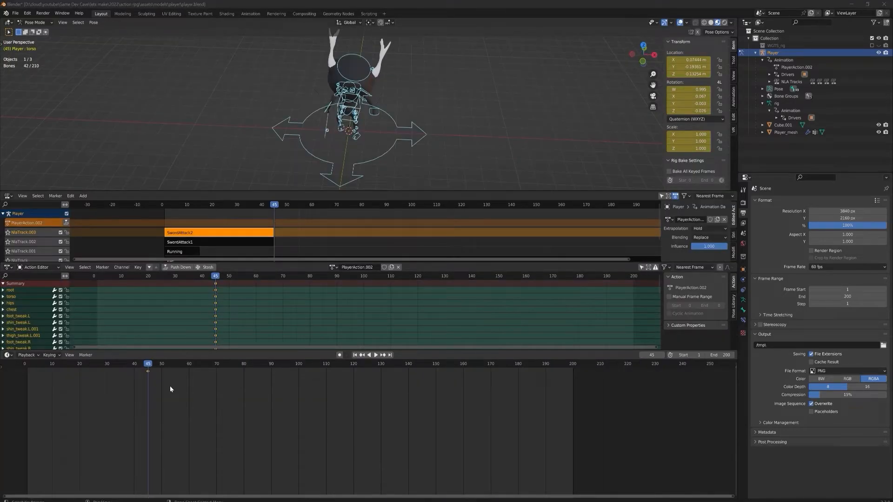
# Move the third attack's starting pose keyframe from frame 45 to frame 1 and set the playhead there.
pyautogui.moveTo(170, 386); pyautogui.dragTo(141, 370)
pyautogui.press('g')
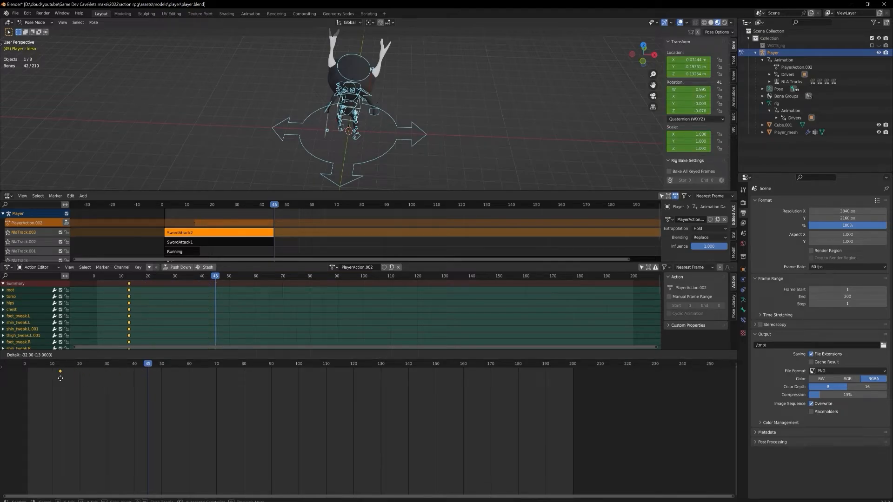
pyautogui.click(26, 378)
pyautogui.click(27, 365)
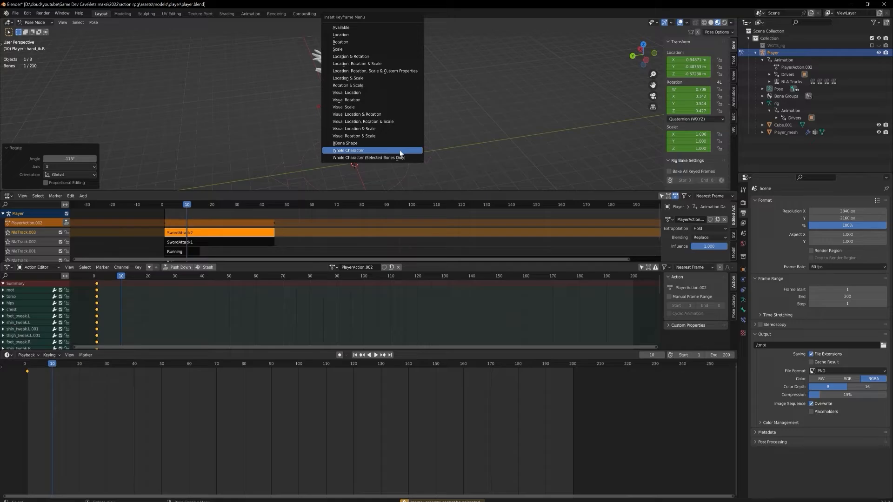
# Key the whole character at frame 10 and move the right hand IK control about 1.55 m along X.
pyautogui.click(400, 151)
pyautogui.moveTo(52, 368); pyautogui.dragTo(32, 368)
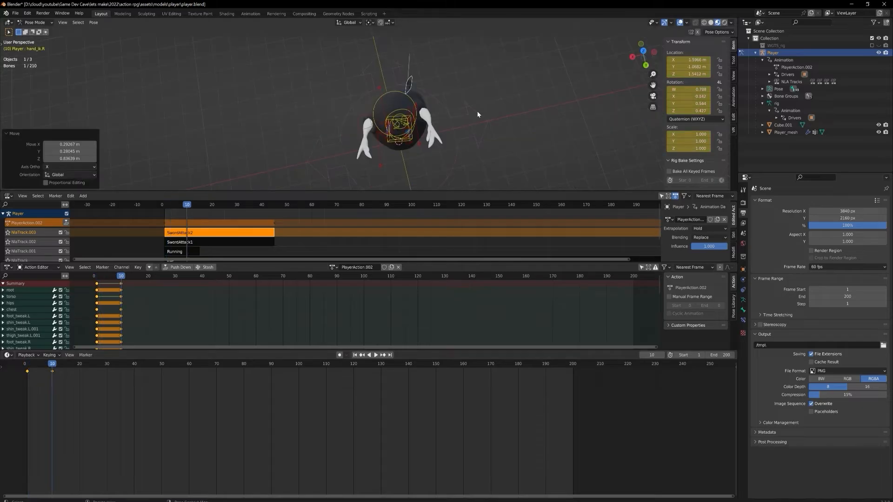
pyautogui.press('g')
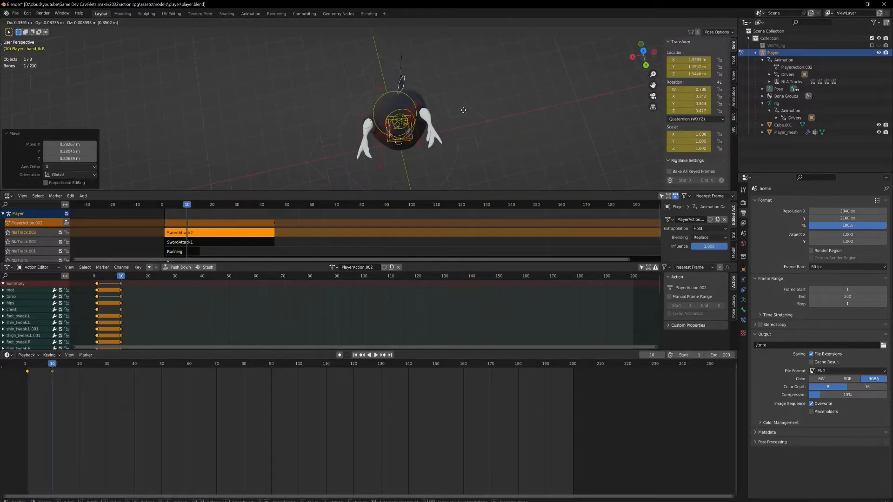
pyautogui.click(441, 115)
pyautogui.moveTo(440, 115); pyautogui.dragTo(638, 72, button='middle')
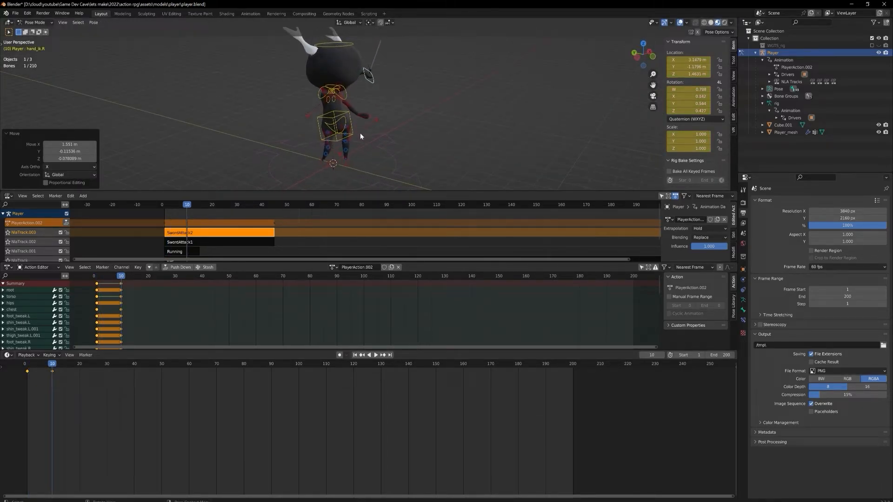
# Lower the right hand IK control about 1.03 m, rotate it about -39°, and turn it further around Y.
pyautogui.press('g')
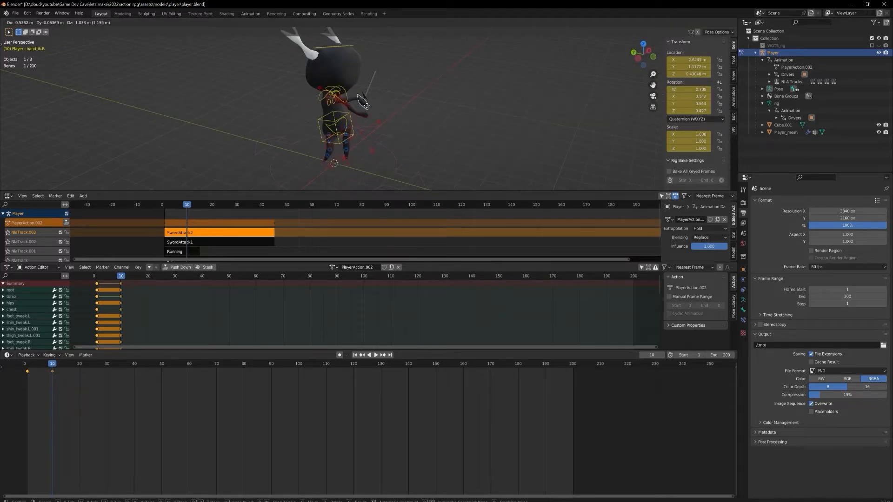
pyautogui.click(379, 104)
pyautogui.moveTo(379, 104)
pyautogui.mouseDown(button='middle')
pyautogui.moveTo(291, 79)
pyautogui.moveTo(362, 68)
pyautogui.moveTo(399, 116)
pyautogui.mouseUp(button='middle')
pyautogui.press('r')
pyautogui.click(386, 99)
pyautogui.press('z')
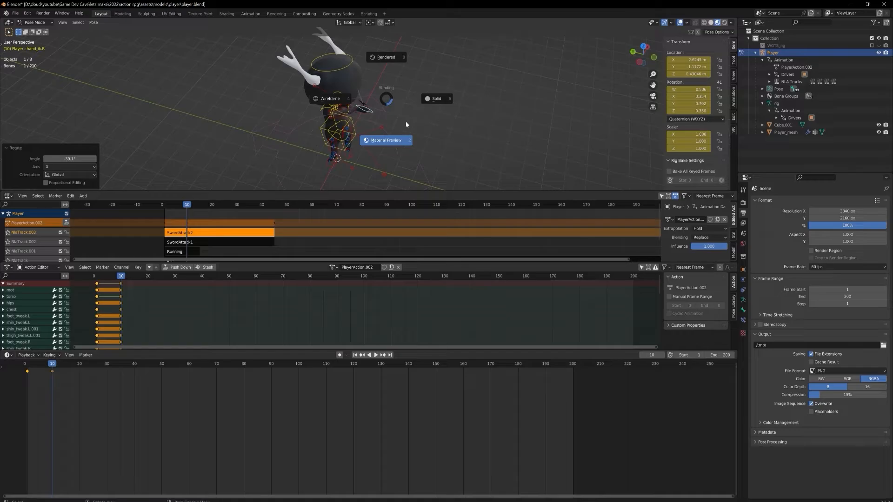
pyautogui.click(403, 142)
pyautogui.press('r')
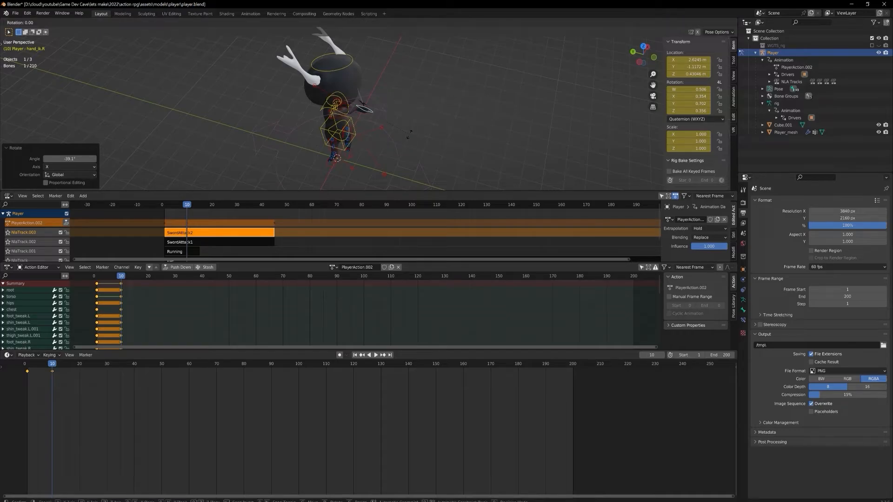
pyautogui.press('y')
# Rotate the chest about 36° and the head about -21° around the global Z axis at frame 10.
pyautogui.moveTo(458, 86); pyautogui.dragTo(467, 98, button='middle')
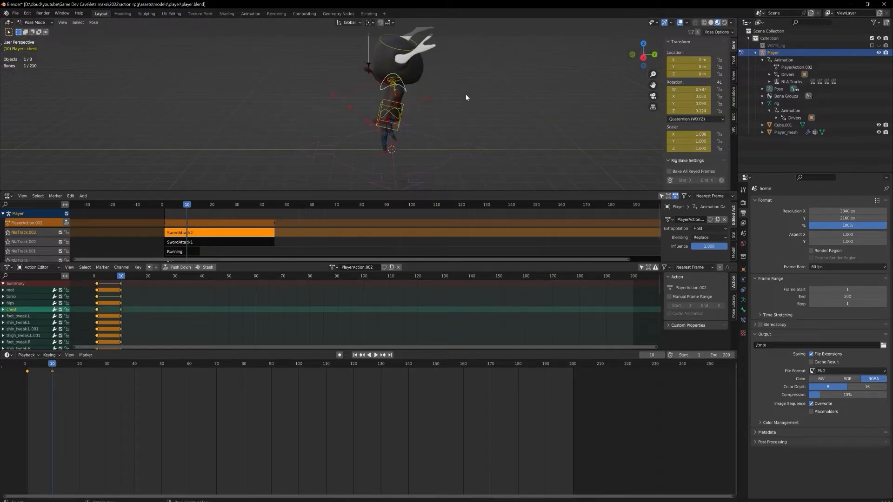
pyautogui.press('r')
pyautogui.press('z')
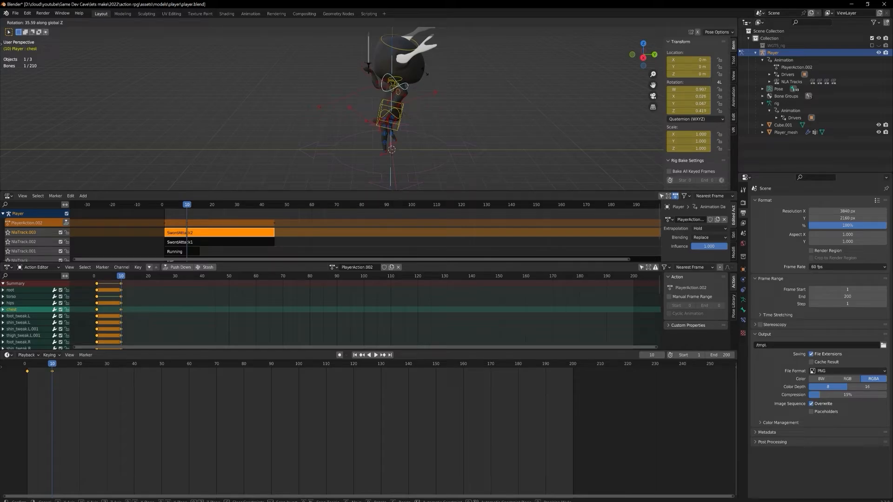
pyautogui.click(402, 49)
pyautogui.click(402, 48)
pyautogui.press('r')
pyautogui.press('z')
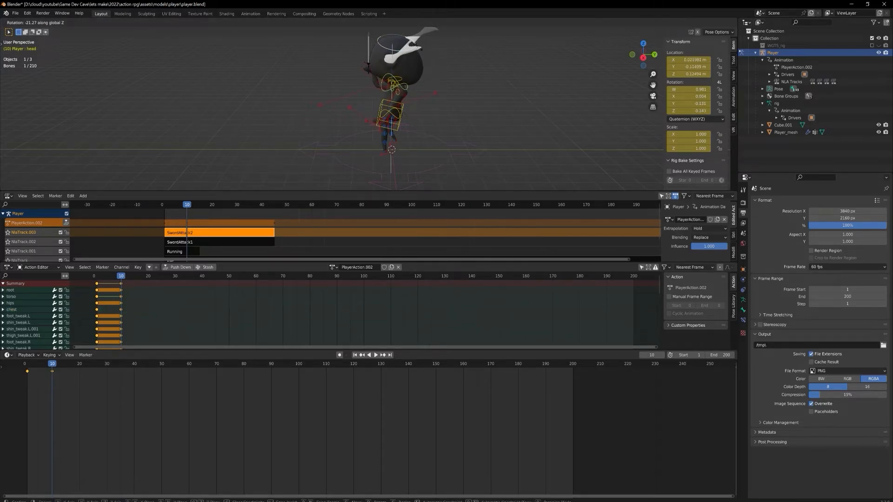
pyautogui.click(391, 48)
pyautogui.moveTo(390, 47); pyautogui.dragTo(553, 82, button='middle')
# Move the right hand IK control about 0.23 m in X, -0.17 m in Y and 0.12 m in Z, and scrub through the swing.
pyautogui.click(346, 106)
pyautogui.press('g')
pyautogui.click(367, 92)
pyautogui.moveTo(367, 92); pyautogui.dragTo(424, 71, button='middle')
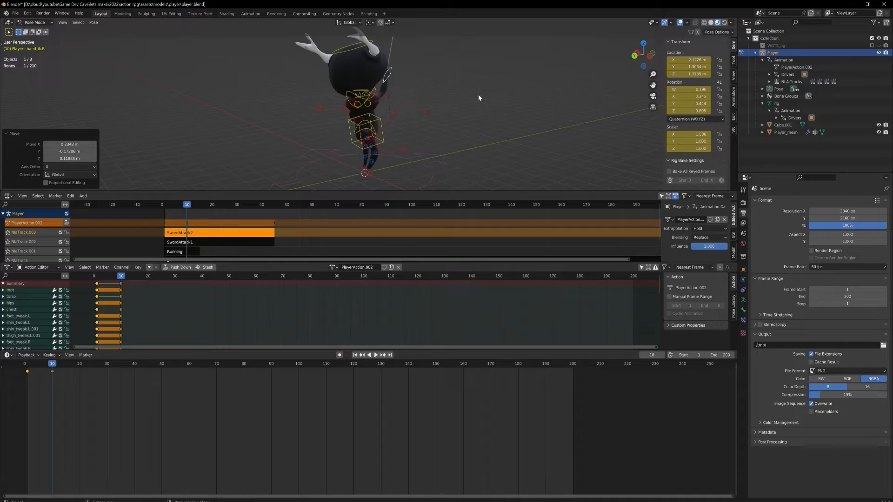
pyautogui.hotkey('shift', 'Left')
pyautogui.moveTo(435, 95); pyautogui.dragTo(379, 103, button='middle')
pyautogui.moveTo(35, 365)
pyautogui.mouseDown()
pyautogui.moveTo(48, 367)
pyautogui.moveTo(29, 365)
pyautogui.mouseUp()
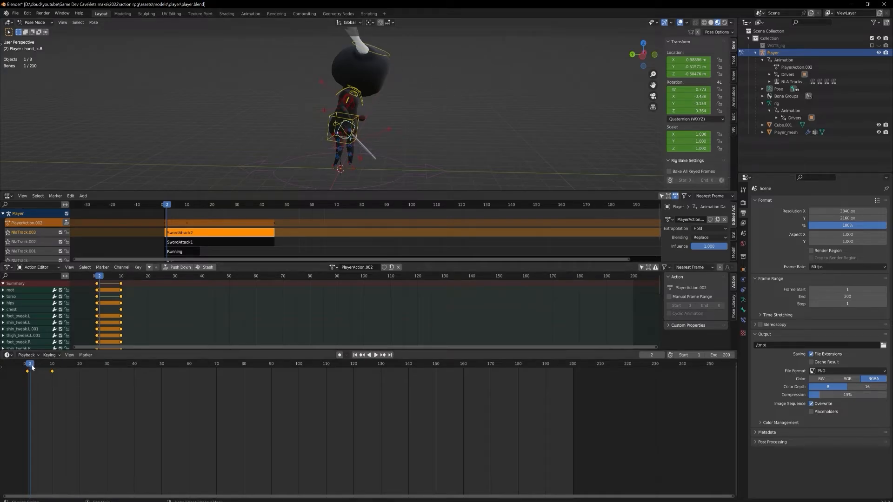
pyautogui.moveTo(32, 367); pyautogui.dragTo(36, 367)
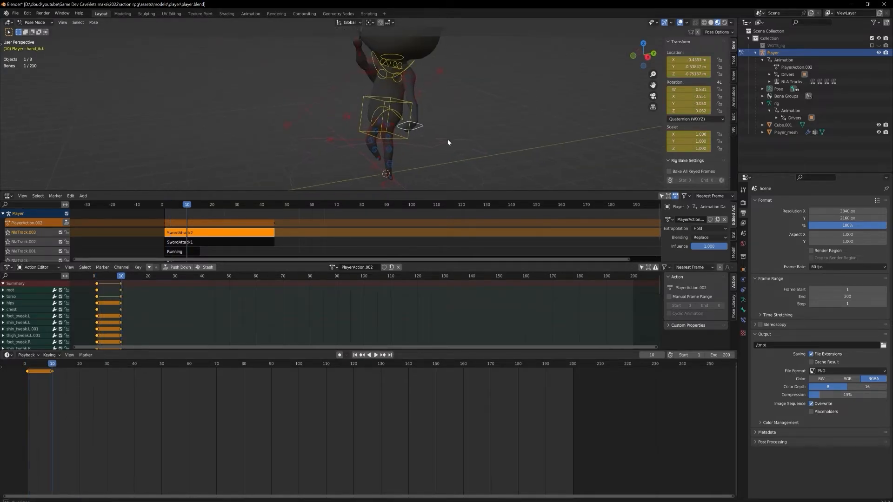
# Move the left hand IK control about 1.1 m at frame 10 and rotate it.
pyautogui.moveTo(448, 142); pyautogui.dragTo(423, 155, button='middle')
pyautogui.press('g')
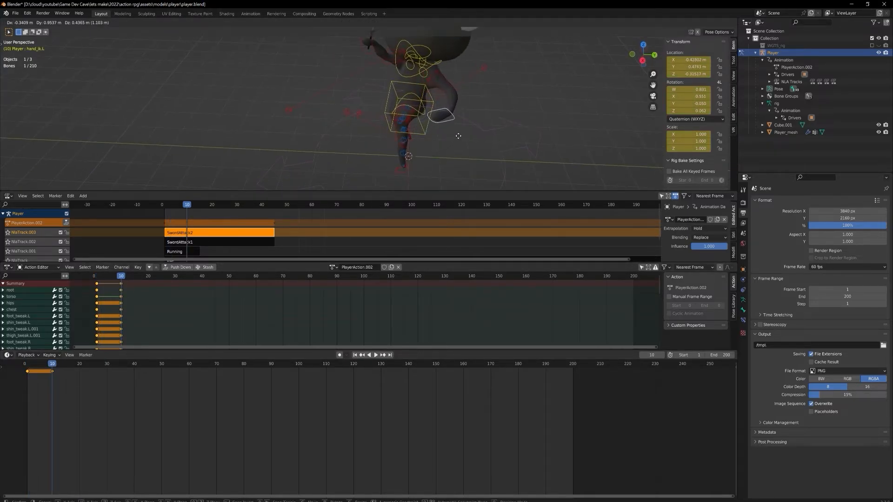
pyautogui.click(458, 136)
pyautogui.press('r')
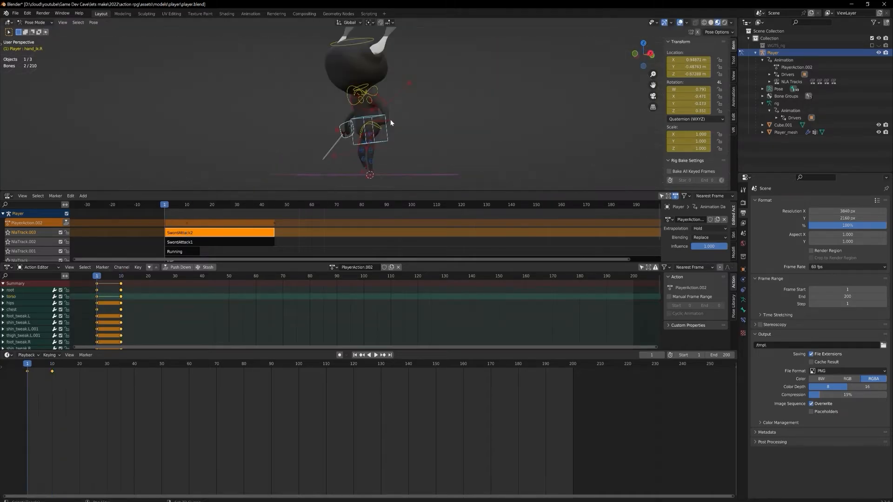
# At frame 1, lower the torso and both hand IK controls together about 0.26 m along Z.
pyautogui.press('g')
pyautogui.press('z')
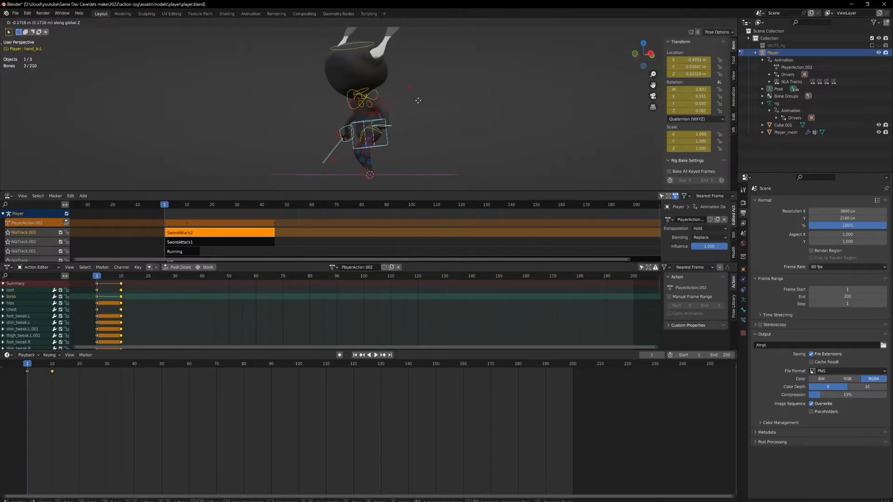
pyautogui.click(419, 105)
pyautogui.moveTo(418, 105); pyautogui.dragTo(468, 130, button='middle')
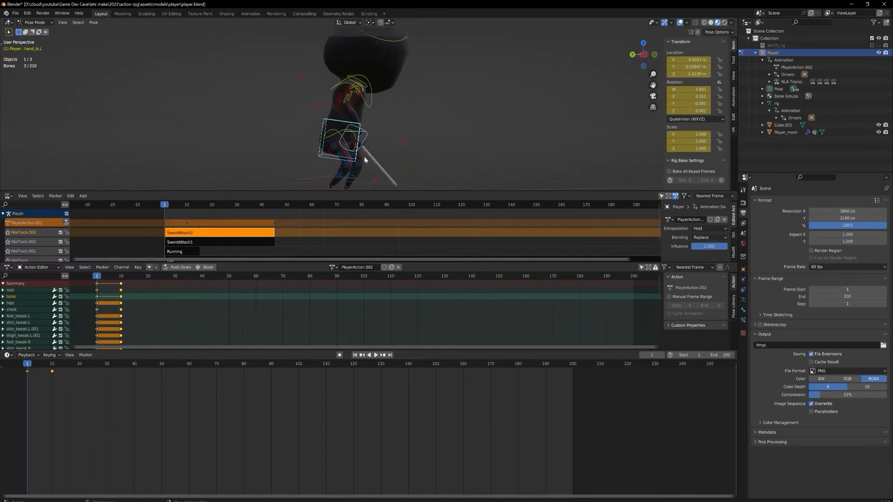
pyautogui.moveTo(364, 156); pyautogui.dragTo(317, 195, button='middle')
# At frame 10, lower the right foot IK control about 0.16 m along Z.
pyautogui.moveTo(25, 365); pyautogui.dragTo(52, 365)
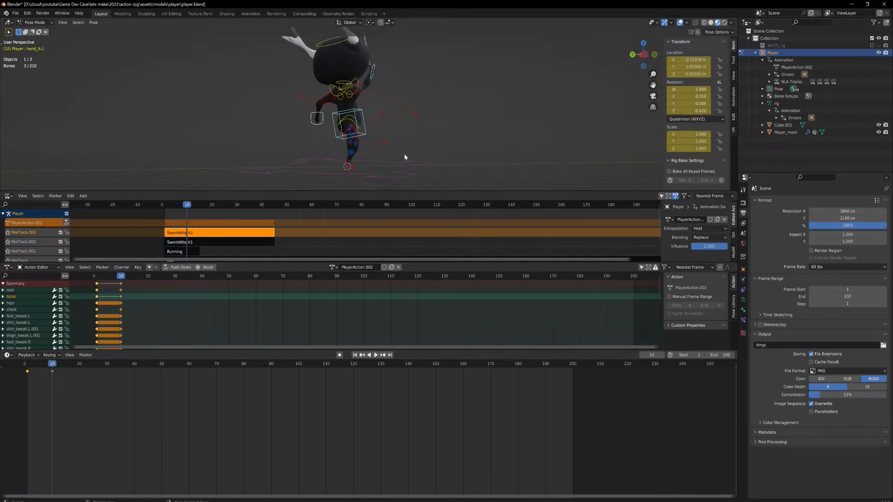
pyautogui.click(349, 170)
pyautogui.moveTo(361, 172); pyautogui.dragTo(378, 176, button='middle')
pyautogui.click(328, 161)
pyautogui.click(330, 163)
pyautogui.press('g')
pyautogui.press('z')
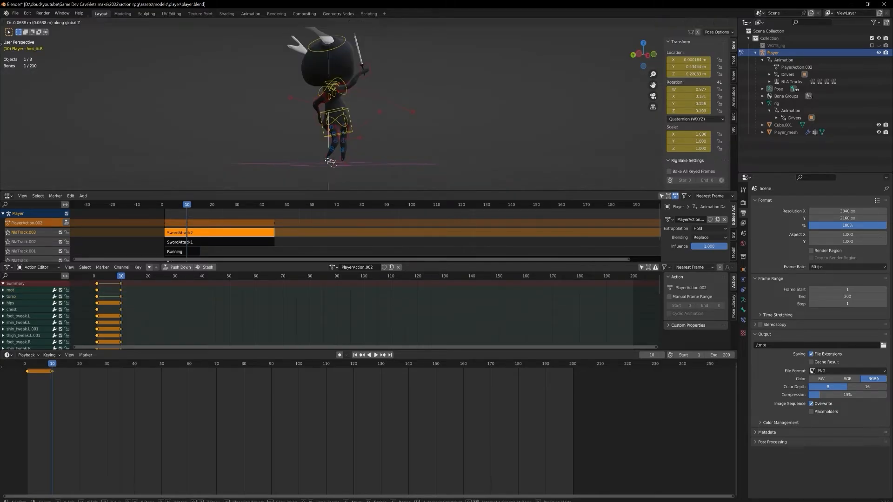
pyautogui.click(348, 153)
pyautogui.moveTo(348, 153); pyautogui.dragTo(320, 163, button='middle')
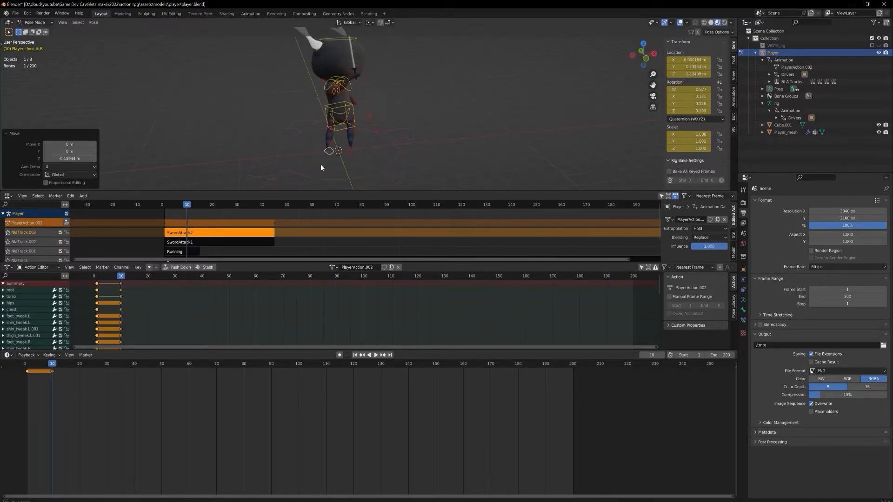
# Review the motion from the starting pose at frame 1 to the raised-sword pose at frame 10.
pyautogui.click(319, 164)
pyautogui.click(29, 368)
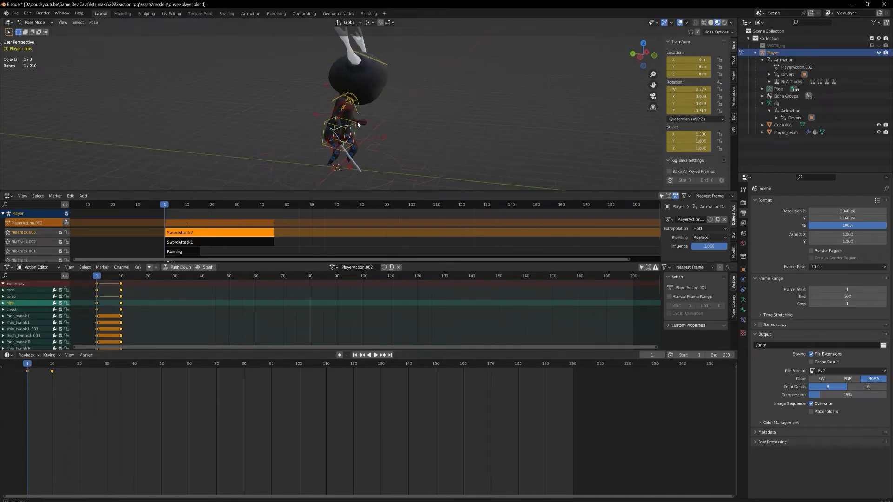
pyautogui.moveTo(354, 125); pyautogui.dragTo(351, 112, button='middle')
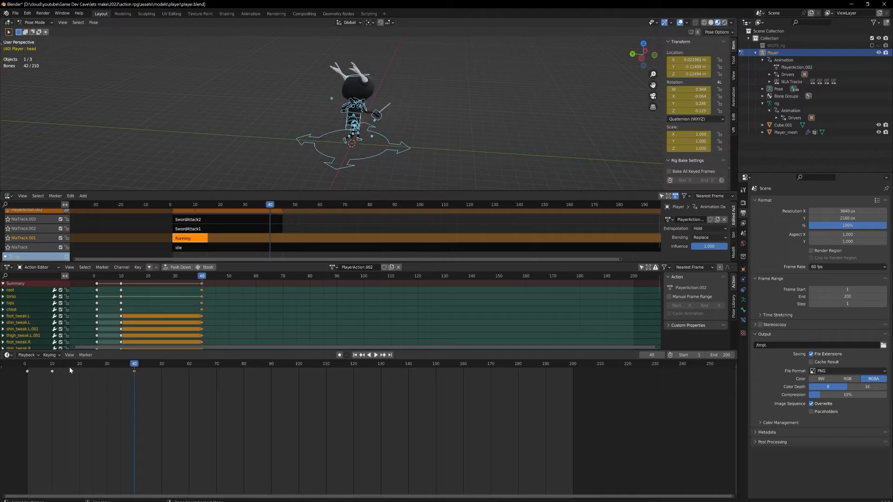
pyautogui.moveTo(28, 367); pyautogui.dragTo(52, 372)
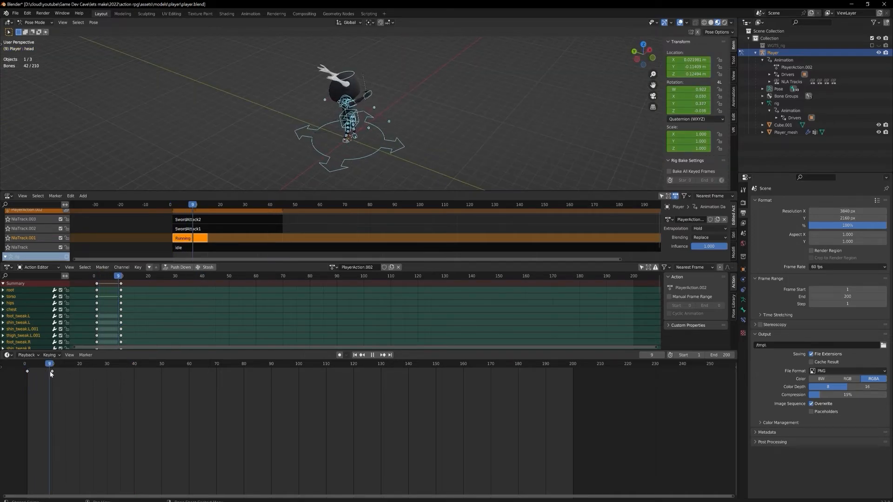
# Reposition the right leg at frame 10, including its thigh IK target.
pyautogui.scroll(6, 361, 141)
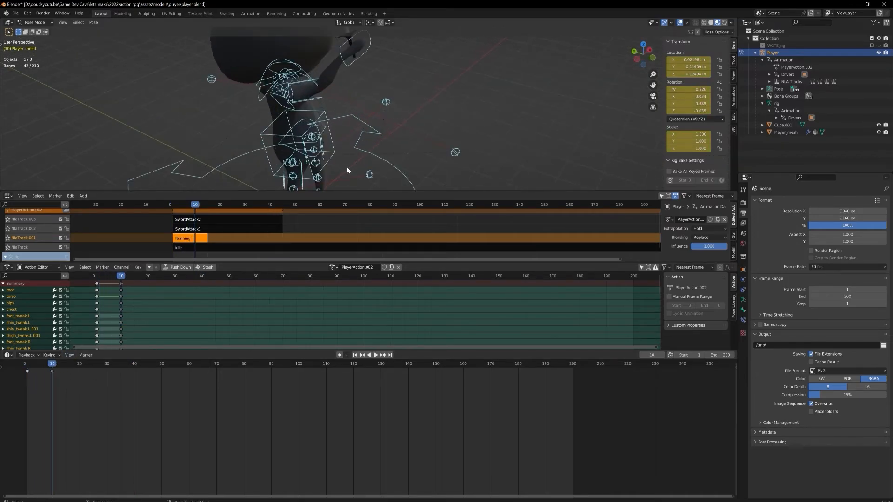
pyautogui.moveTo(348, 170); pyautogui.dragTo(372, 146, button='middle')
pyautogui.click(318, 160)
pyautogui.scroll(-4, 334, 129)
pyautogui.moveTo(385, 116); pyautogui.dragTo(356, 90, button='middle')
pyautogui.press('g')
pyautogui.click(432, 107)
pyautogui.click(375, 109)
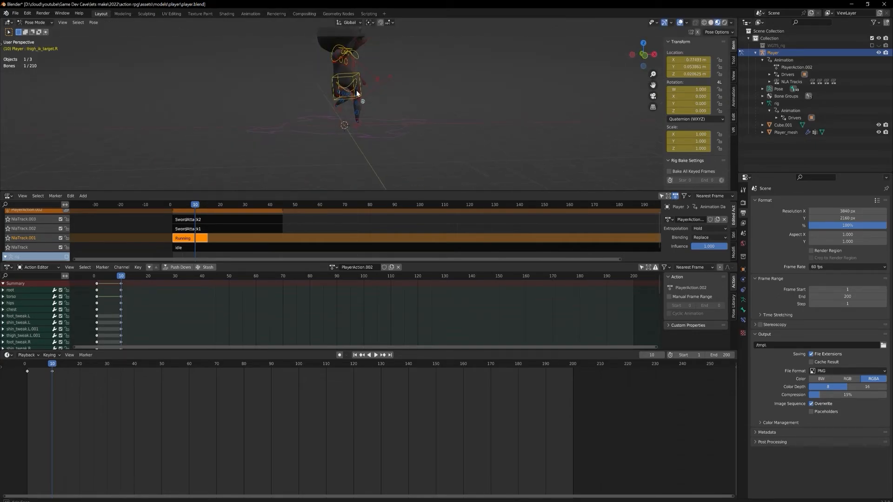
pyautogui.press('g')
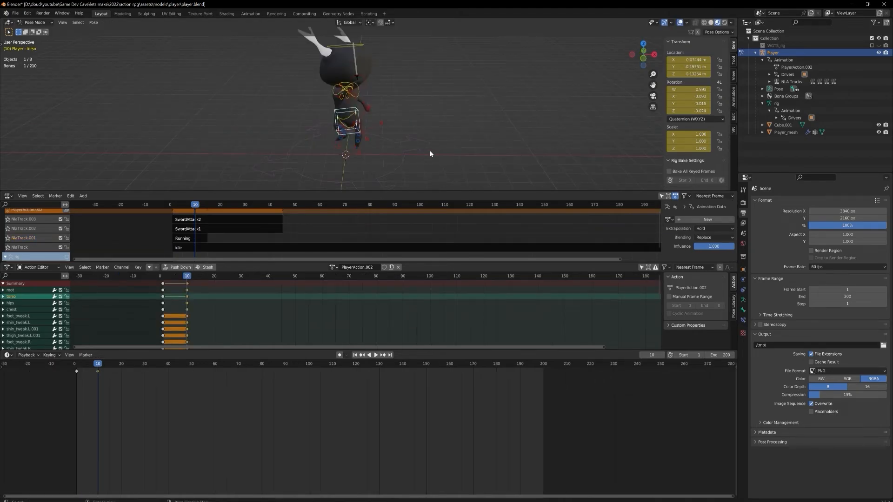
# Rotate the torso about 20.7° and the chest about -10.3° around the global Z axis at frame 10.
pyautogui.press('r')
pyautogui.press('z')
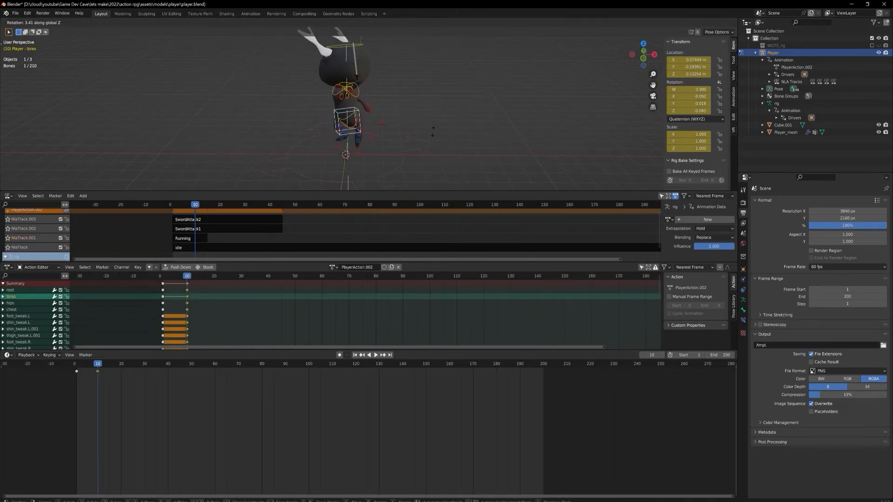
pyautogui.click(402, 112)
pyautogui.moveTo(401, 111); pyautogui.dragTo(364, 99, button='middle')
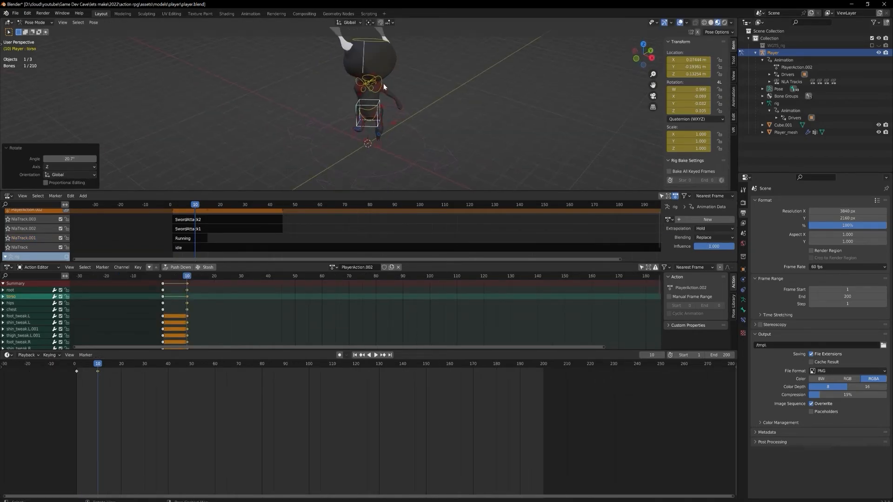
pyautogui.click(384, 83)
pyautogui.press('r')
pyautogui.press('z')
pyautogui.click(381, 90)
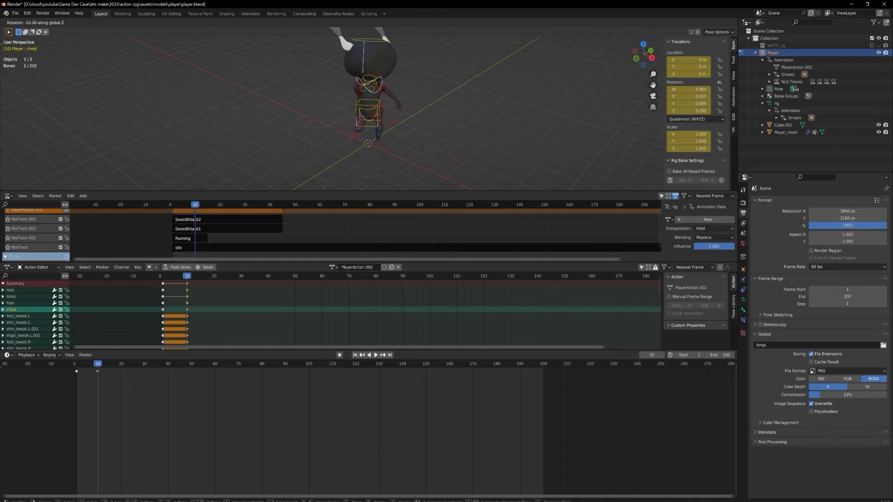
# Insert a Whole Character keyframe at frame 10 and save the file.
pyautogui.press('i')
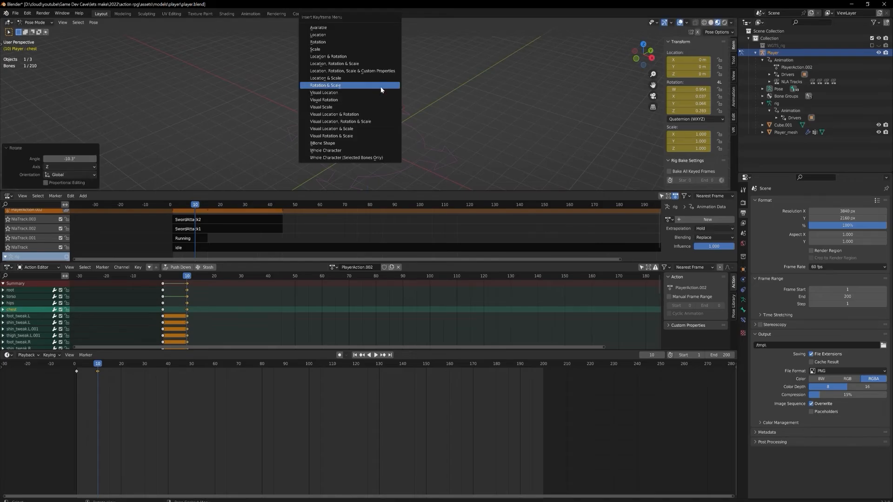
pyautogui.click(367, 150)
pyautogui.moveTo(97, 368)
pyautogui.mouseDown()
pyautogui.moveTo(84, 368)
pyautogui.moveTo(124, 367)
pyautogui.moveTo(76, 368)
pyautogui.moveTo(107, 368)
pyautogui.mouseUp()
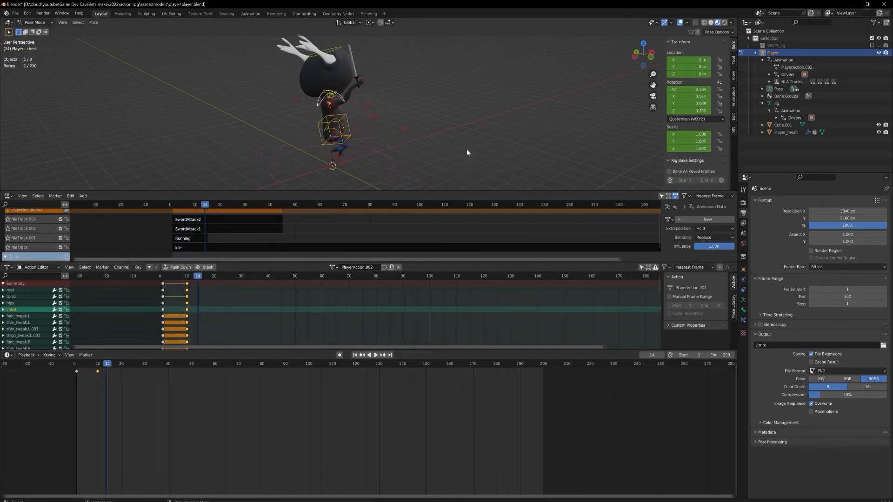
pyautogui.hotkey('ctrl', 's')
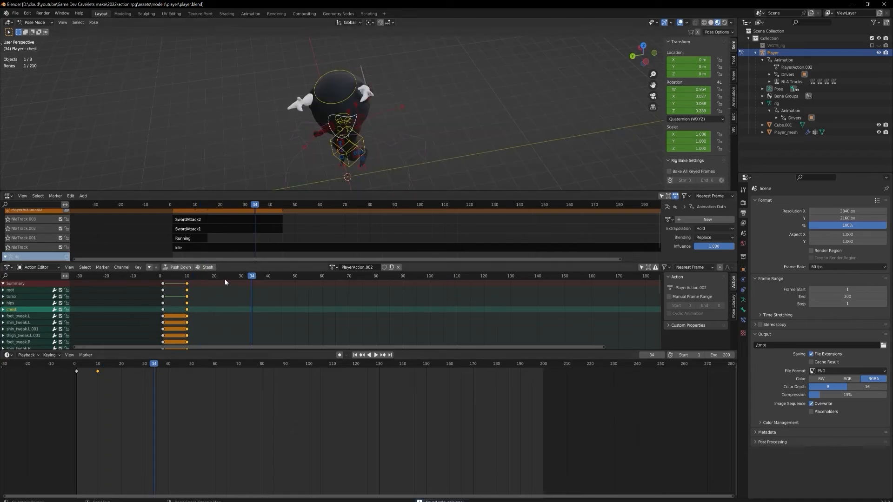
pyautogui.moveTo(225, 282); pyautogui.dragTo(246, 328, button='middle')
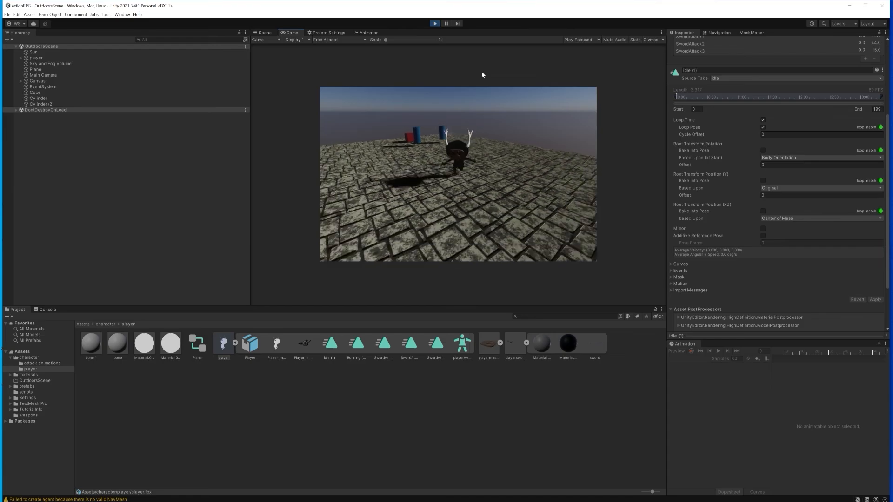
# Switch to Unity and run the player character forward in the playing scene to test its animations.
pyautogui.press('w')
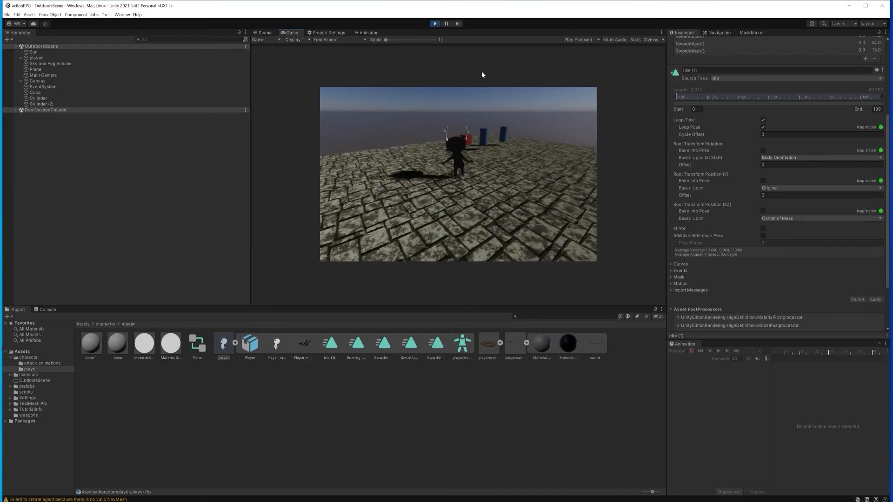